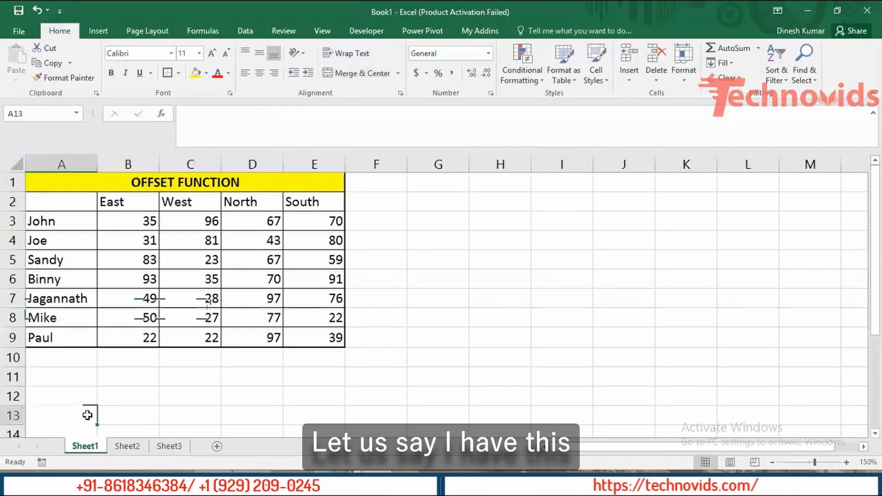
Step: Review the sales table's representative names in A3:A9 and the East, West, North and South sales columns
key("Up")
key("Up")
key("Up")
key("Up")
key("Up")
key("Up")
key("Up")
key("Up")
key("Up")
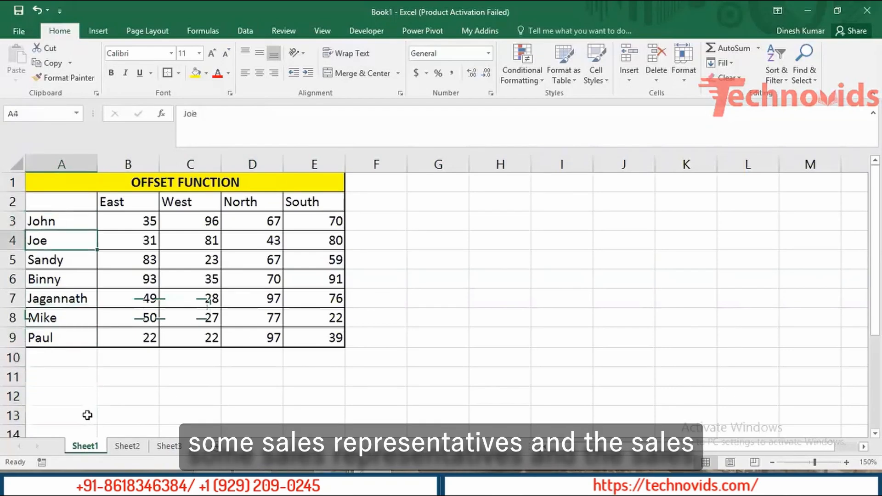
key("Up")
key("ctrl+shift+Down")
key("Right")
key("Up")
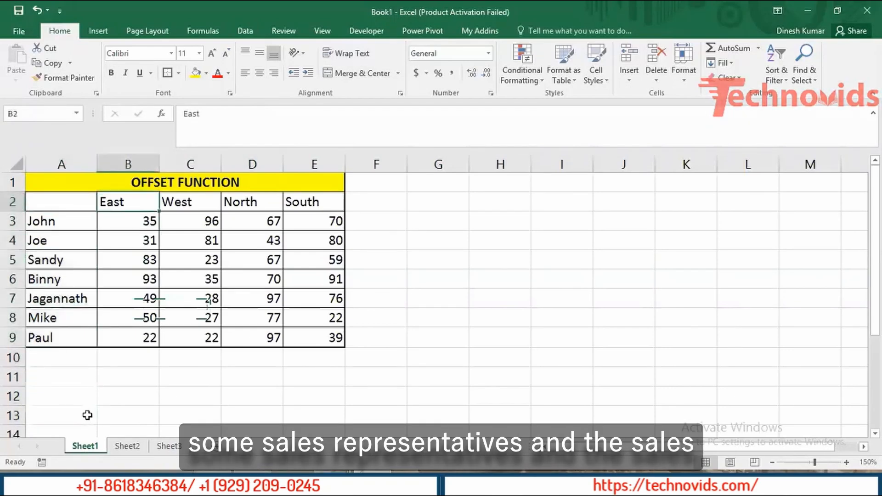
key("Down")
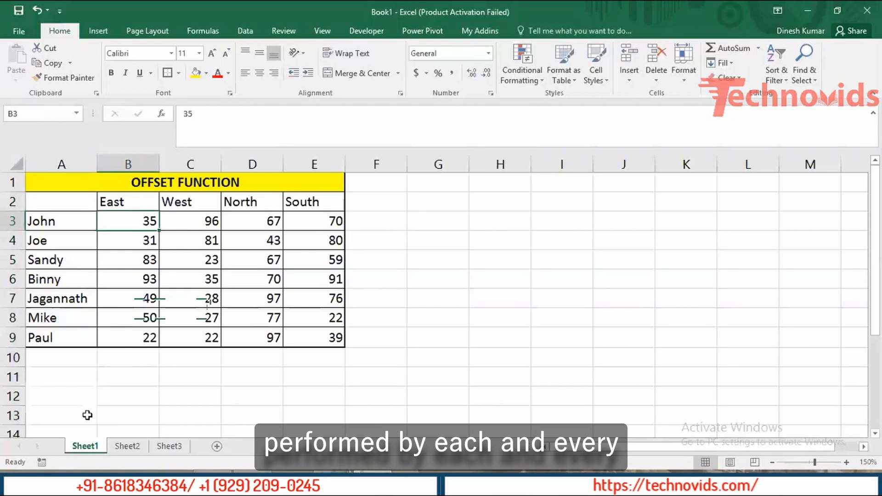
key("ctrl+shift+Down")
key("Right")
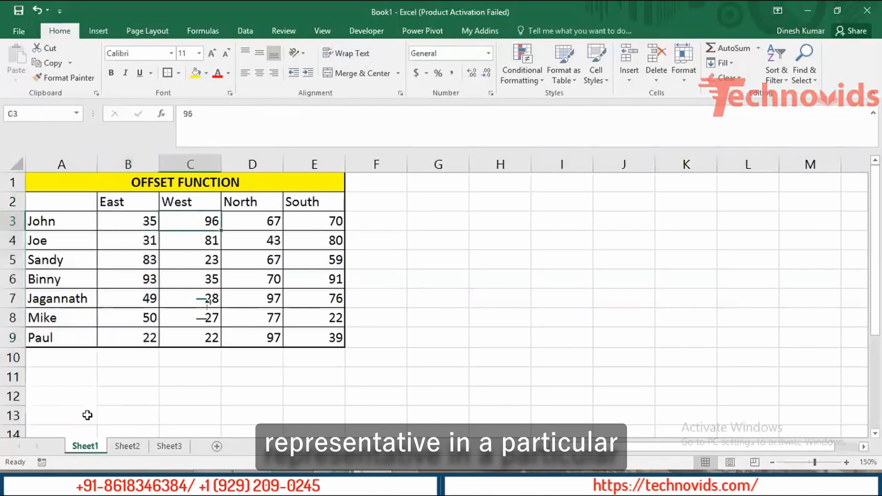
key("ctrl+shift+Down")
key("Right")
key("ctrl+shift+Down")
key("Right")
key("ctrl+shift+Down")
key("Left")
key("shift+Down")
key("shift+Down")
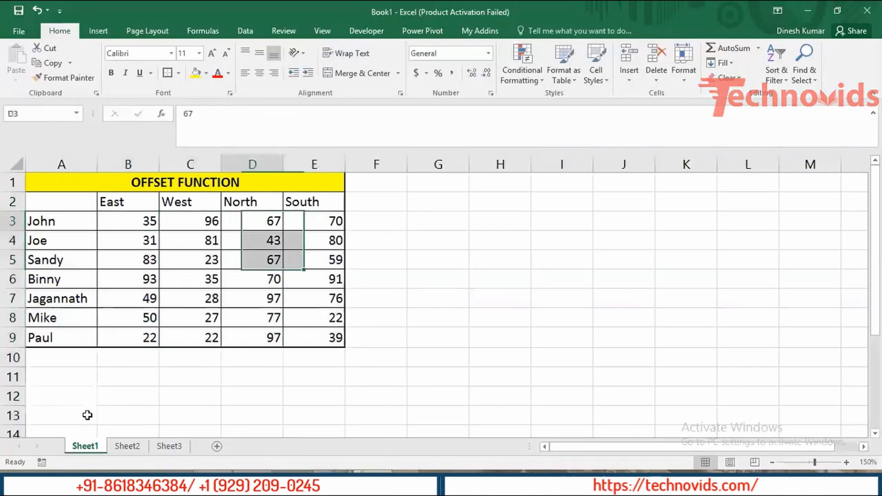
key("Left")
key("Down")
key("ctrl+Left")
key("Down")
key("ctrl+Down")
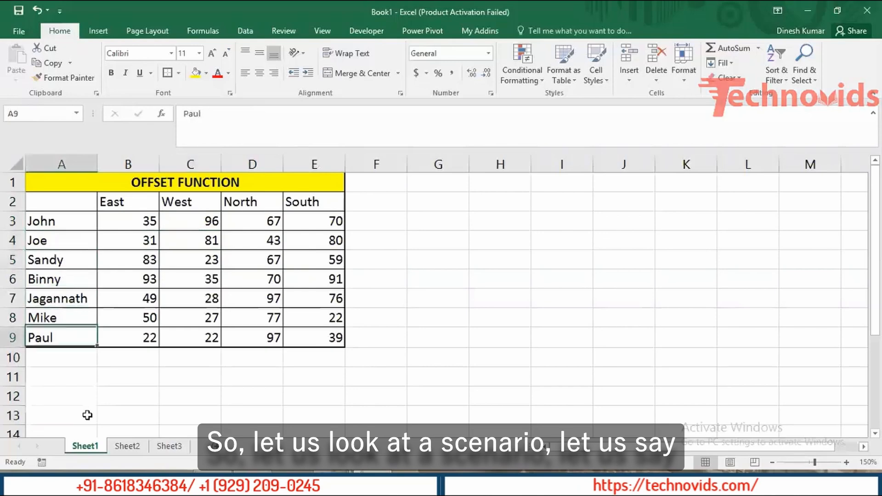
Step: Below the table, enter the row 6 representative's name in A13 and the region North in B12
key("Down")
key("Down")
key("Down")
key("Down")
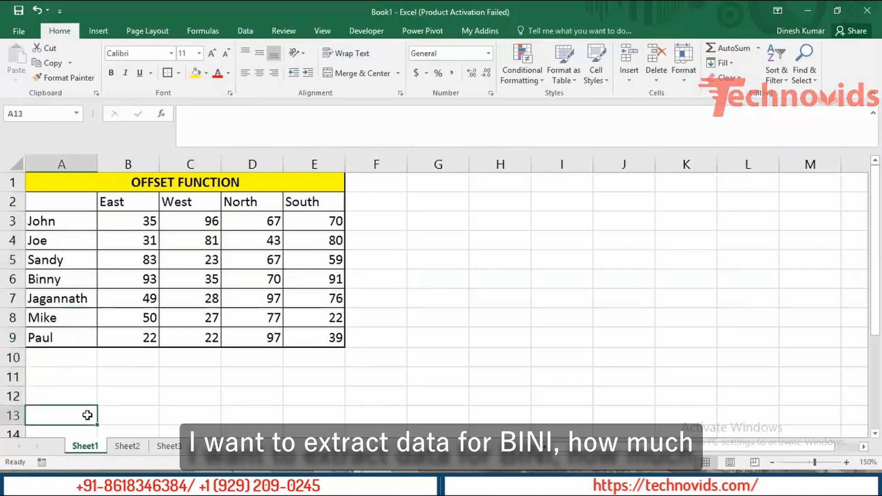
type("Binny")
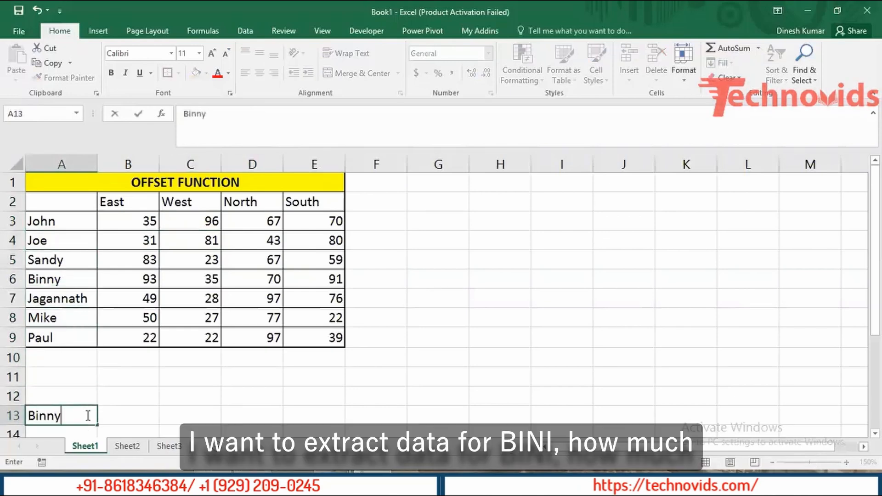
key("Tab")
key("Up")
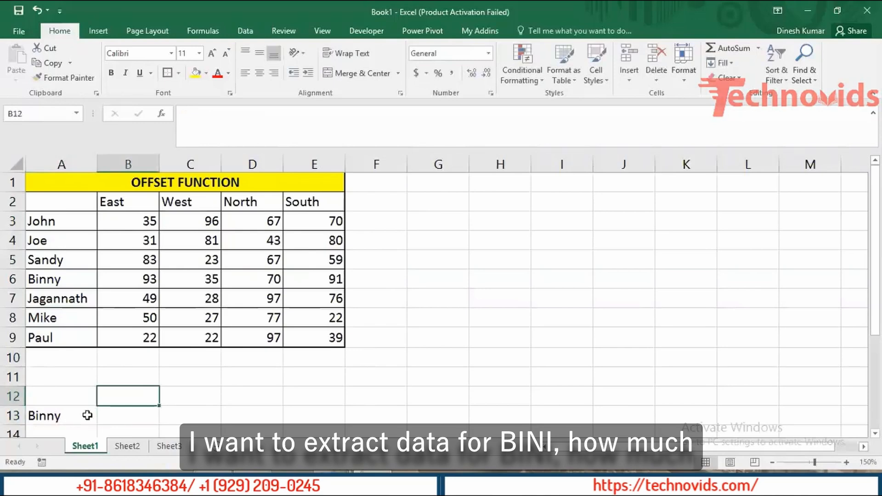
type("North")
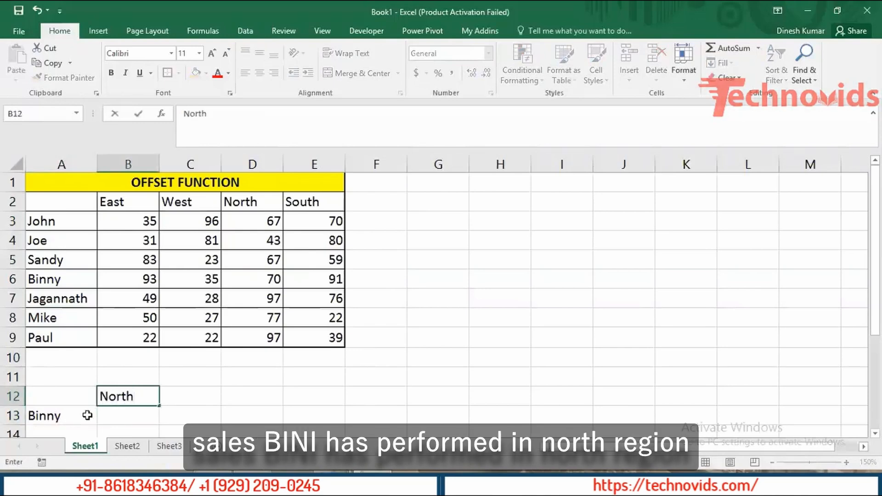
key("Return")
Step: In B13, enter the formula =OFFSET(A2,4,3) to extract the representative's North sales, and inspect its arguments
scroll(87, 415, "down", 1)
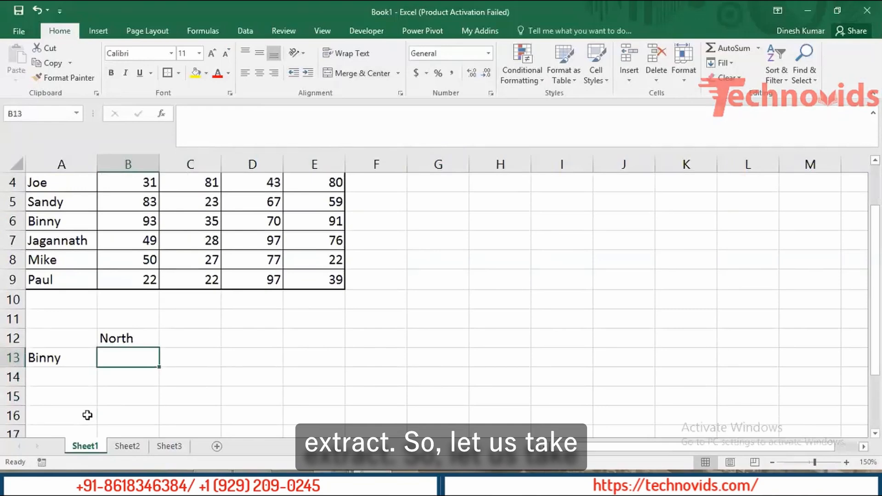
type("=")
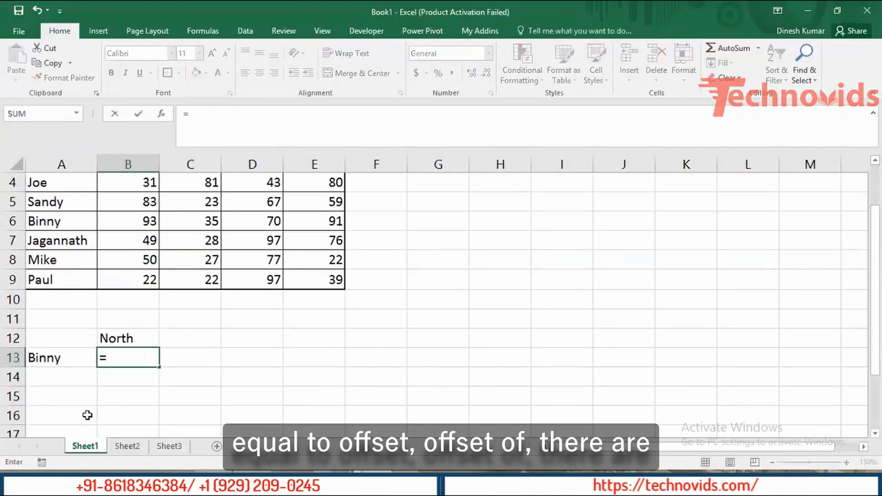
type("off")
key("Tab")
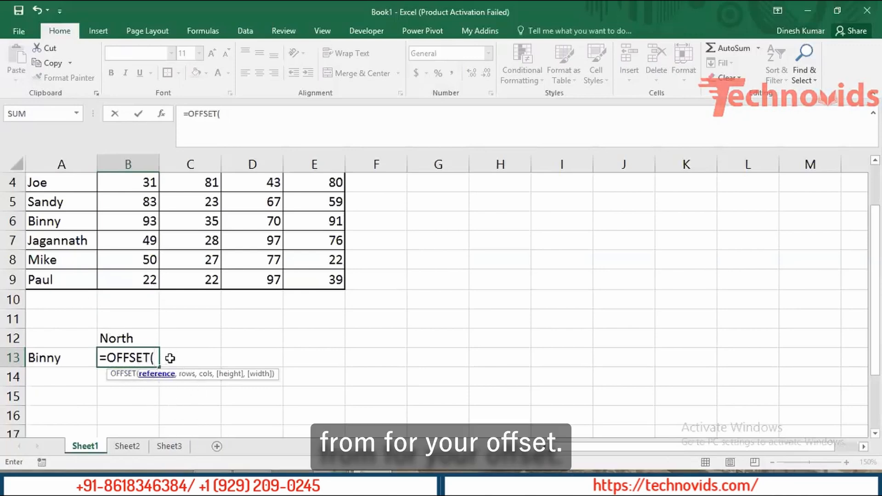
left_click(72, 223)
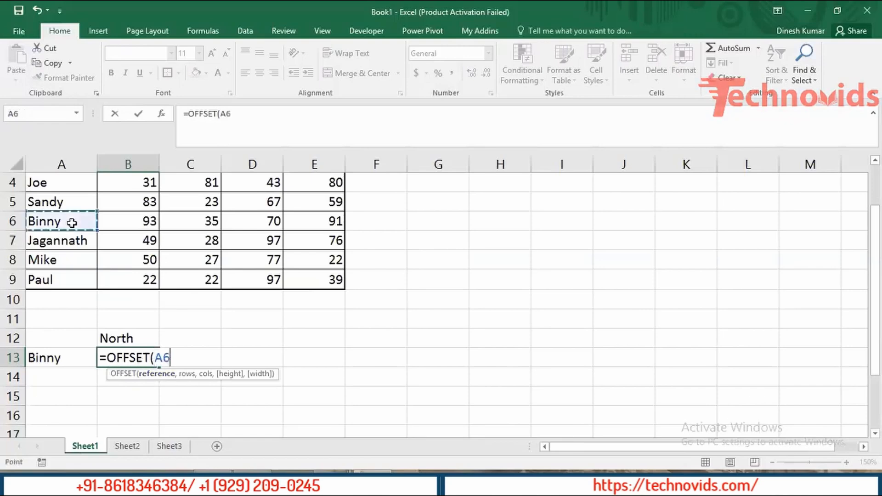
key("Up")
key("Up")
key("Up")
key("Up")
key("Up")
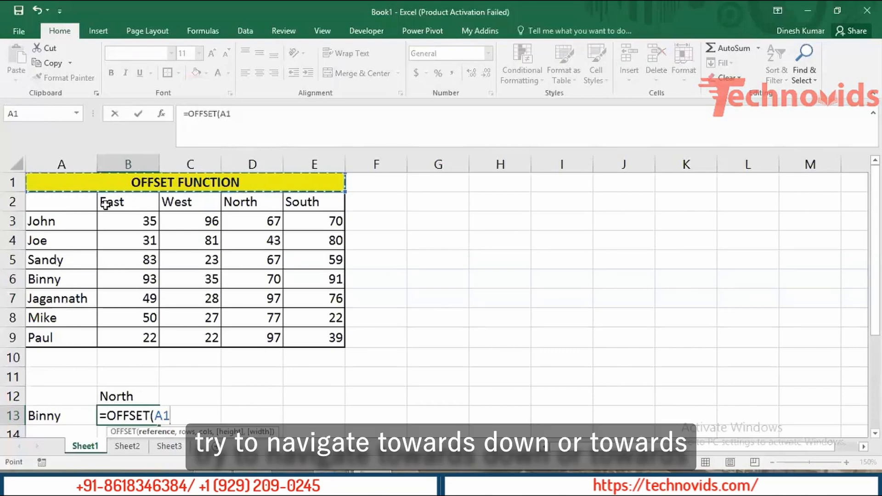
left_click(58, 201)
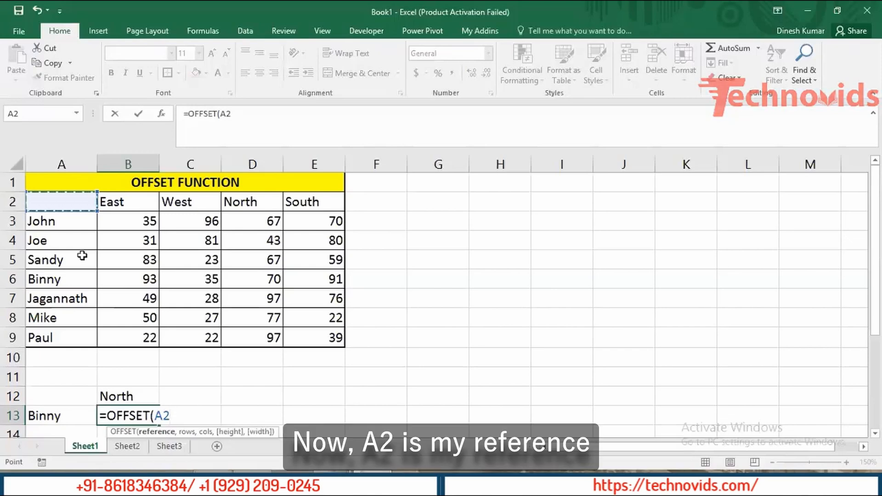
type(",")
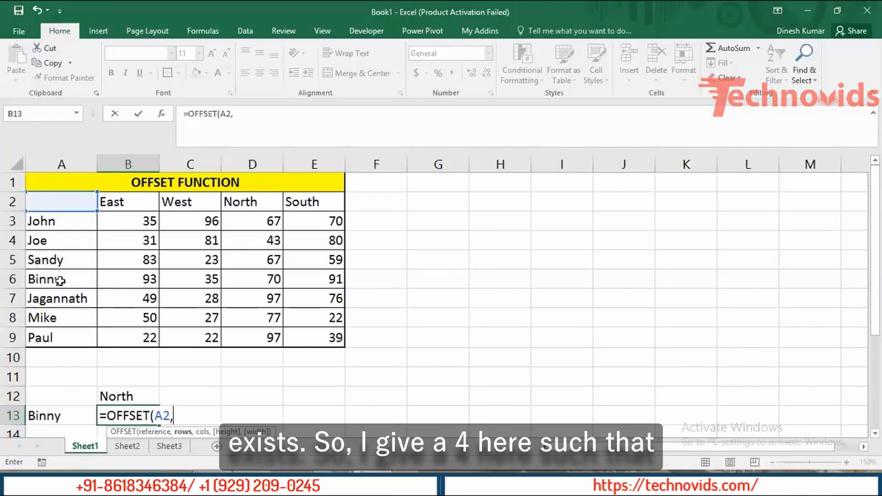
type("4,3")
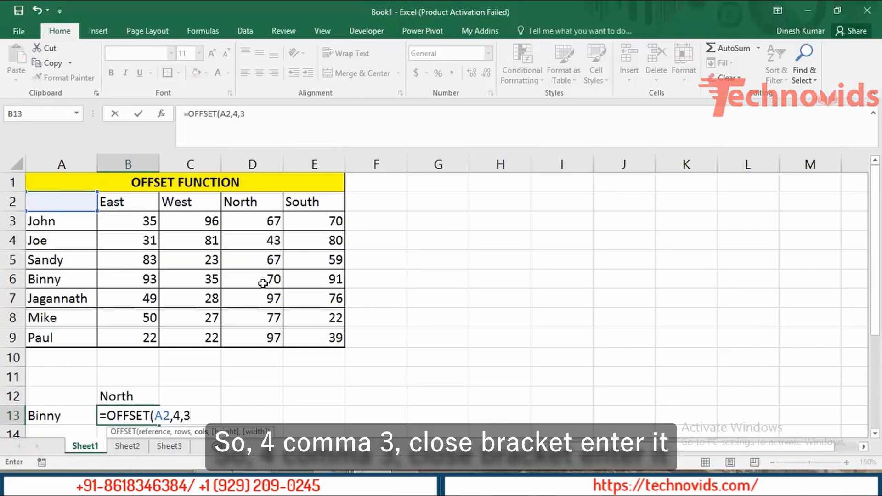
key("Return")
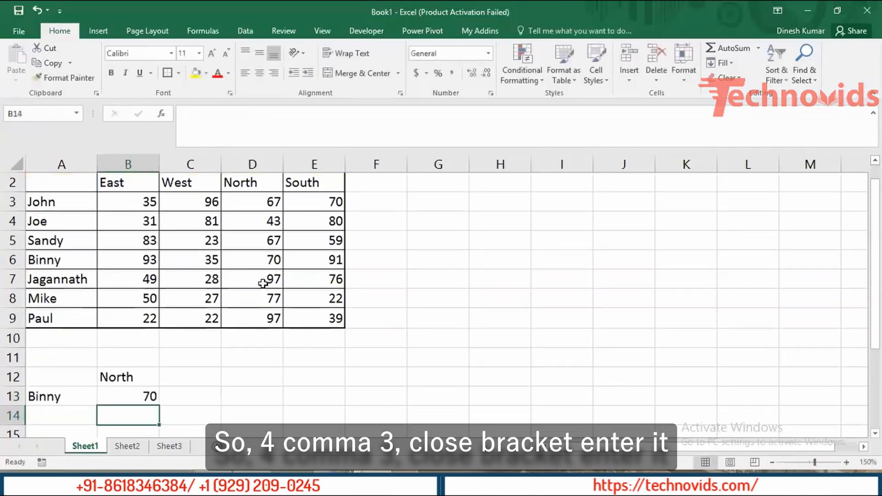
key("Up")
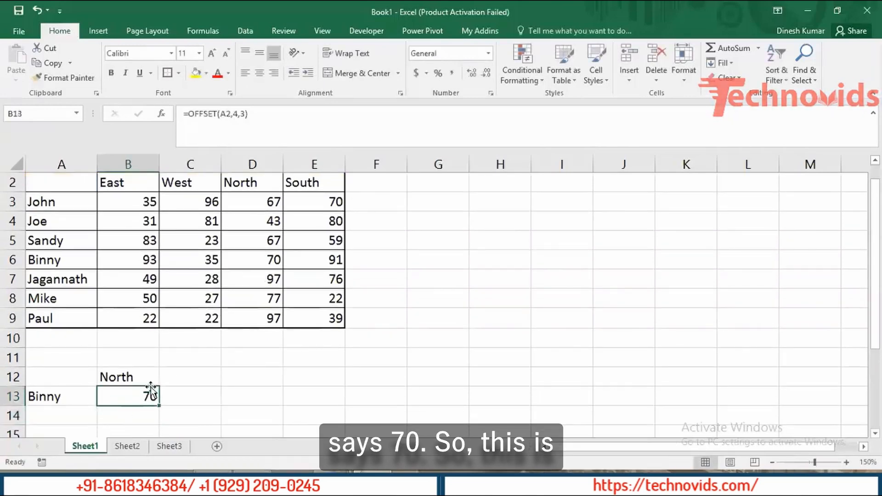
double_click(123, 397)
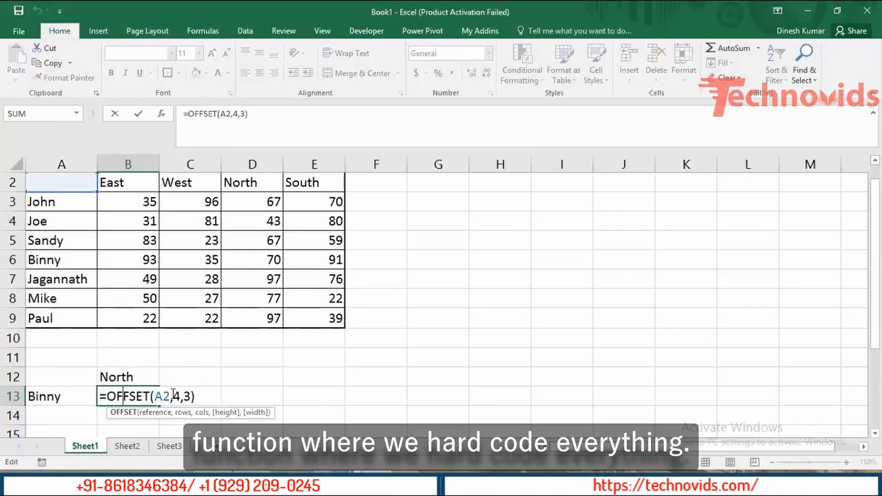
key("Return")
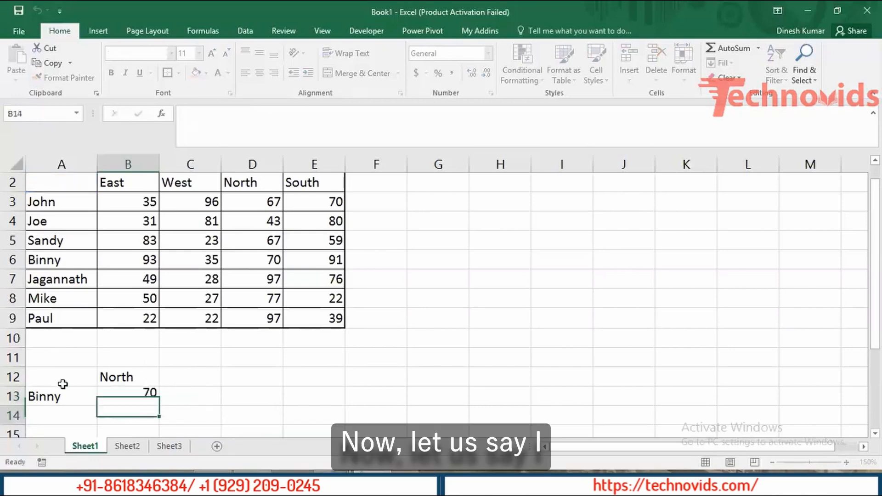
Step: Change the region in B12 to East and check the hard-coded OFFSET formula in B13
left_click(120, 376)
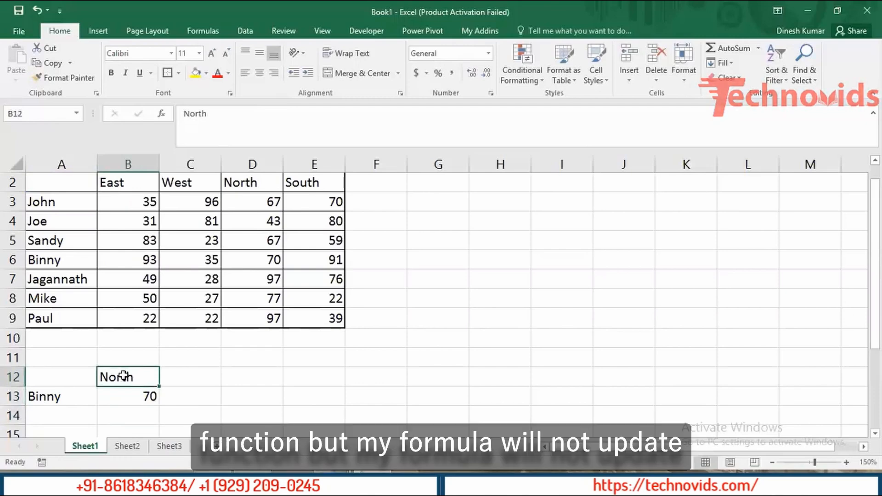
type("E")
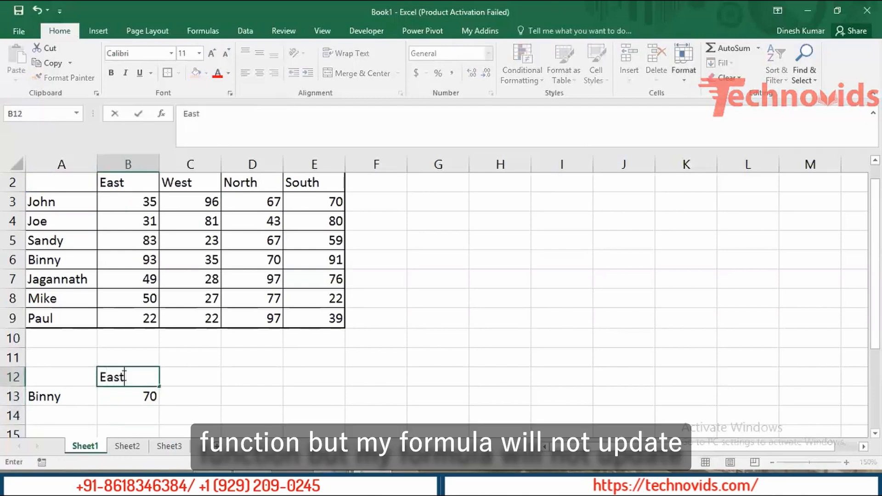
type("ast")
key("Return")
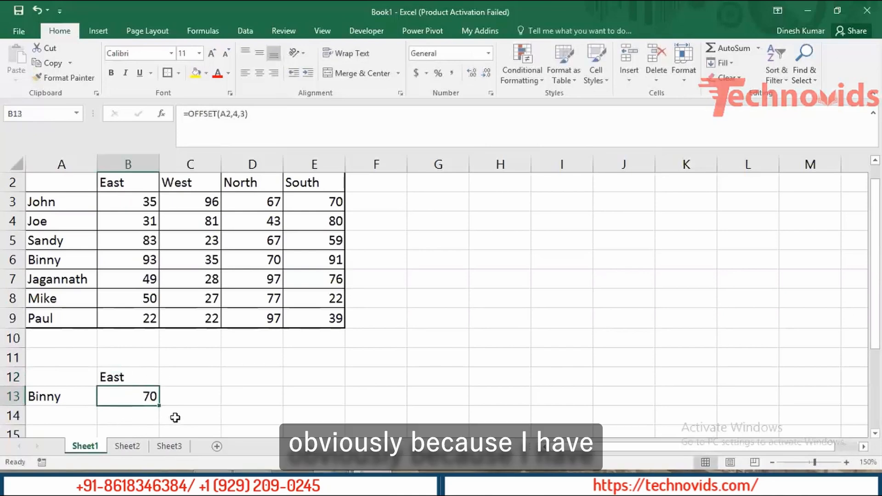
double_click(125, 395)
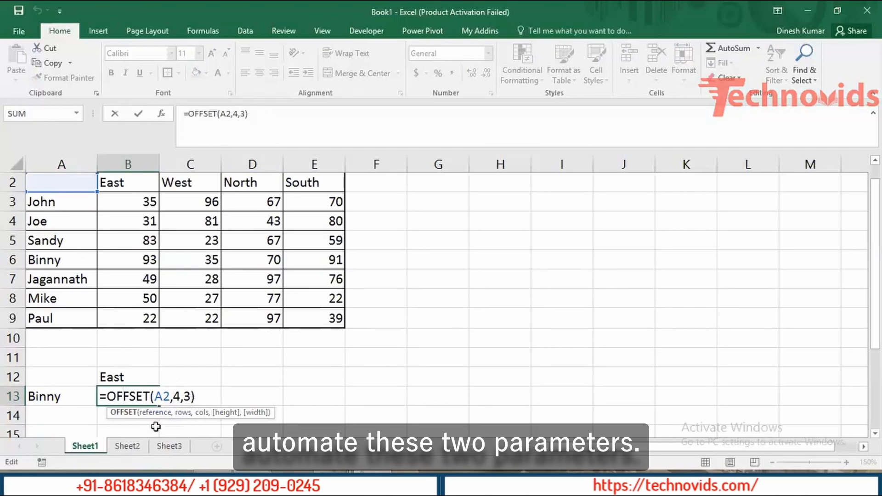
key("Return")
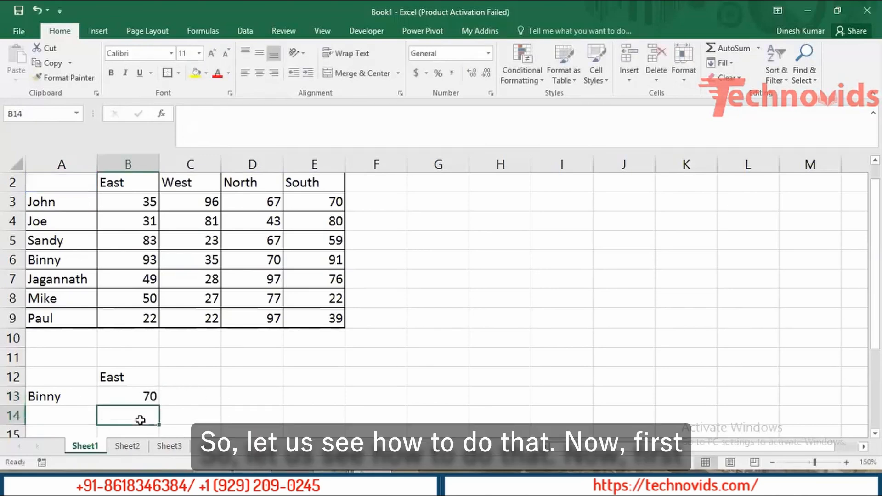
key("Up")
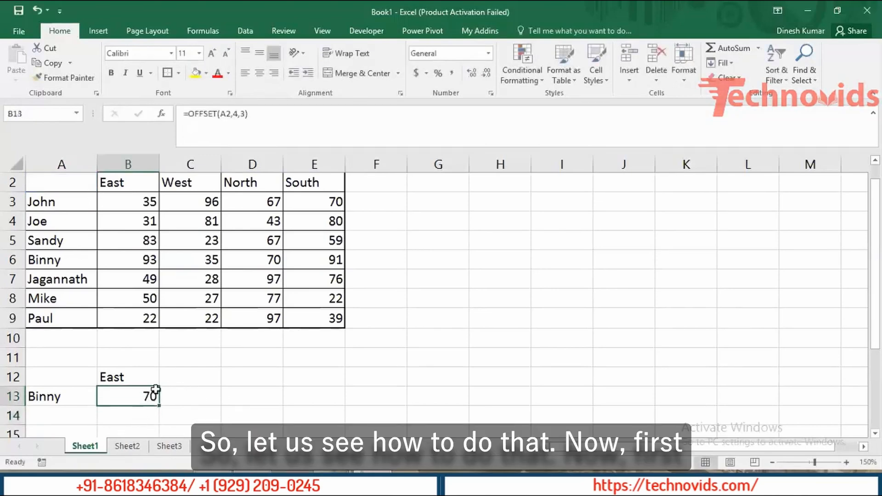
Step: Replace the hard-coded row offset 4 in B13's OFFSET formula with MATCH(A13,A3:A9,0)
double_click(134, 395)
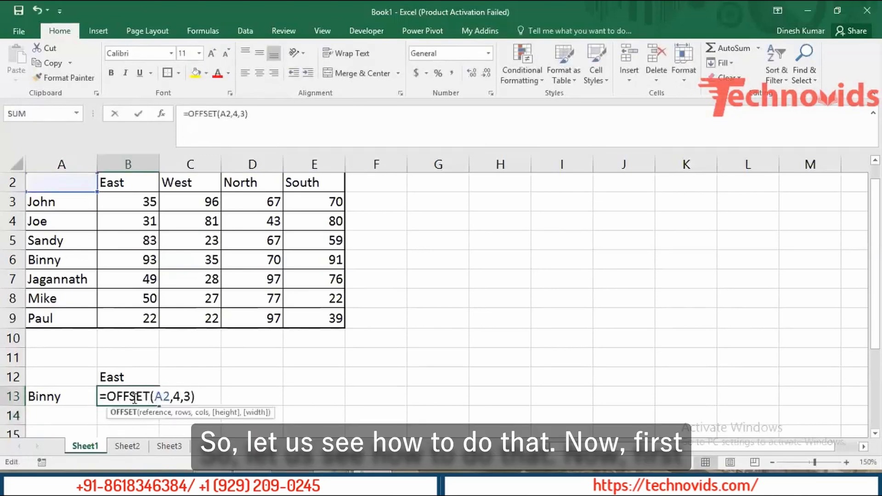
left_click(178, 396)
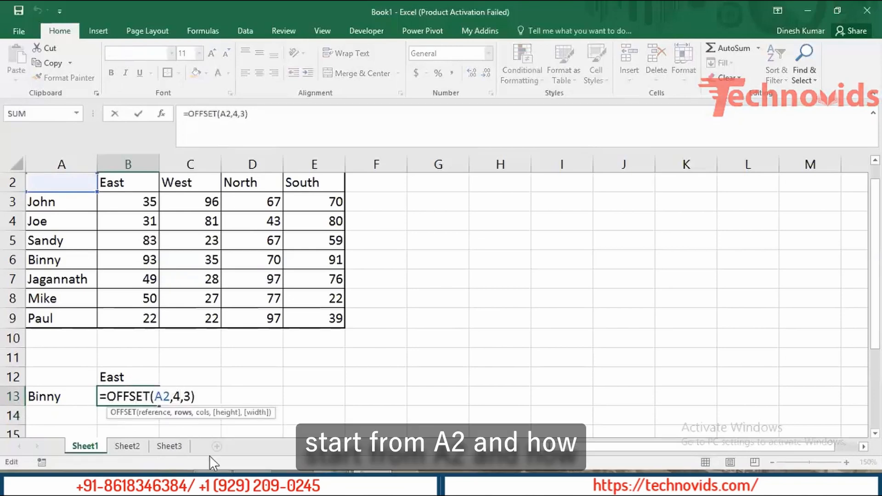
key("shift+Right")
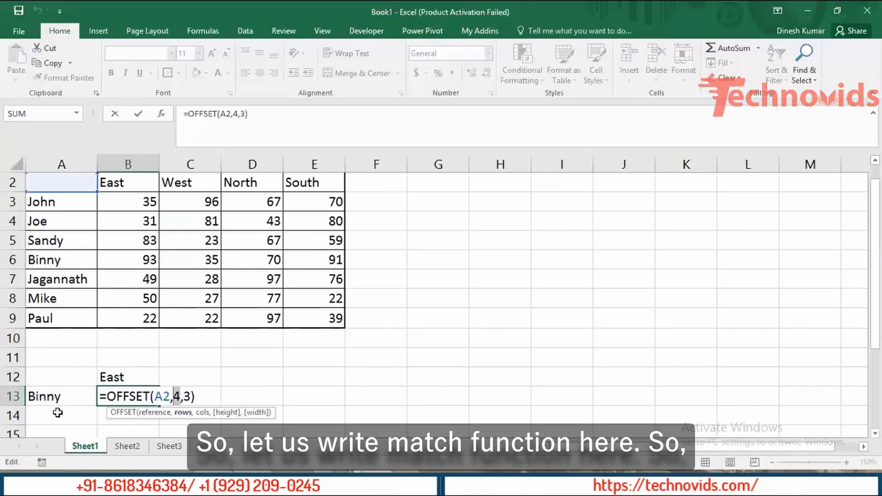
type("mat")
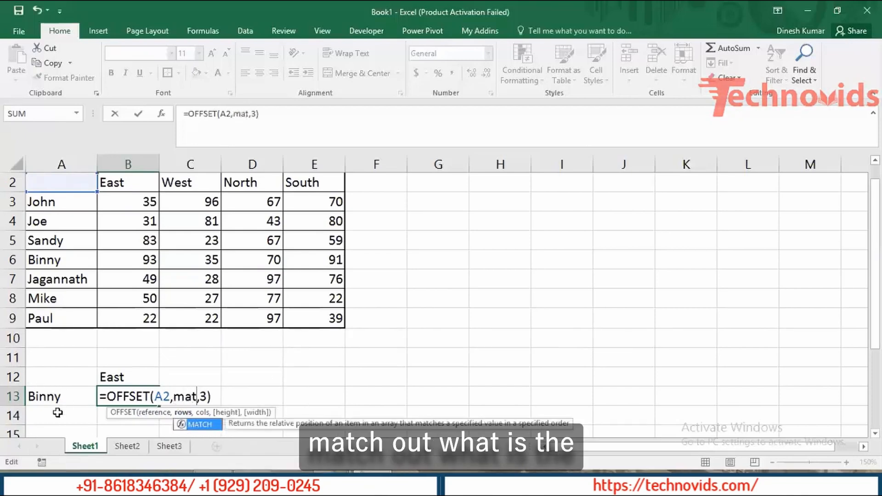
key("Tab")
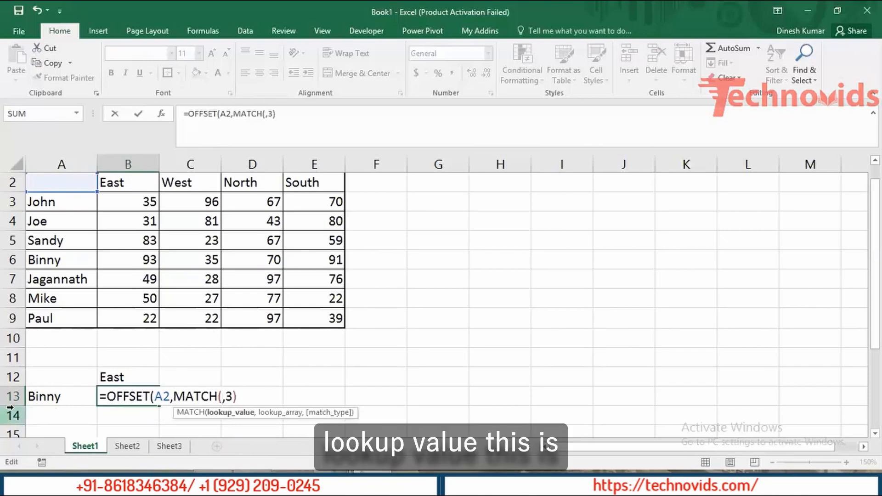
left_click(61, 398)
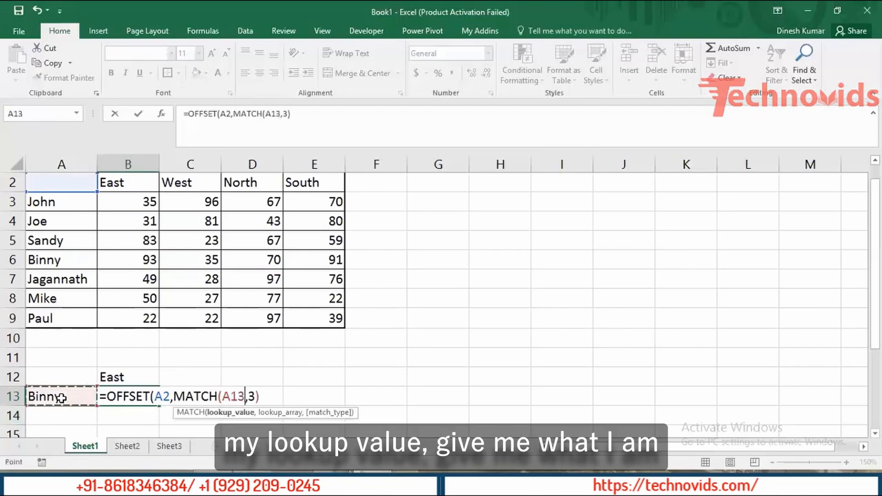
type(",")
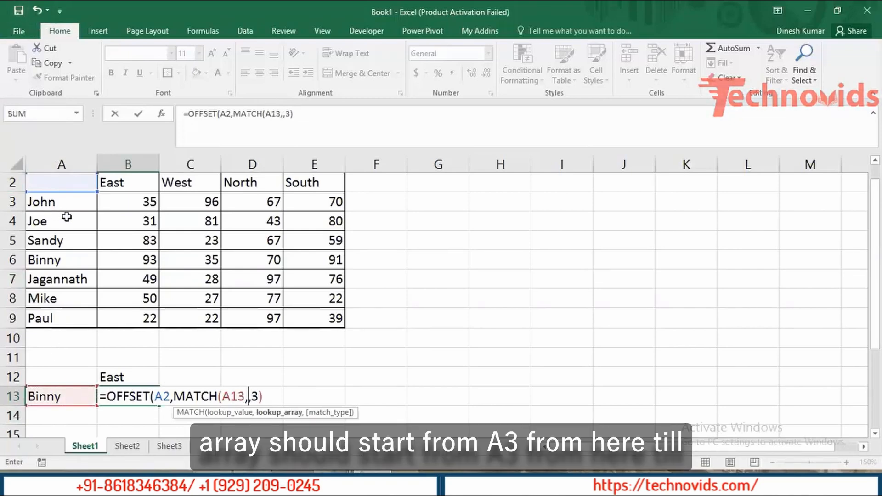
left_click_drag(66, 202, 61, 250)
left_click_drag(61, 313, 61, 315)
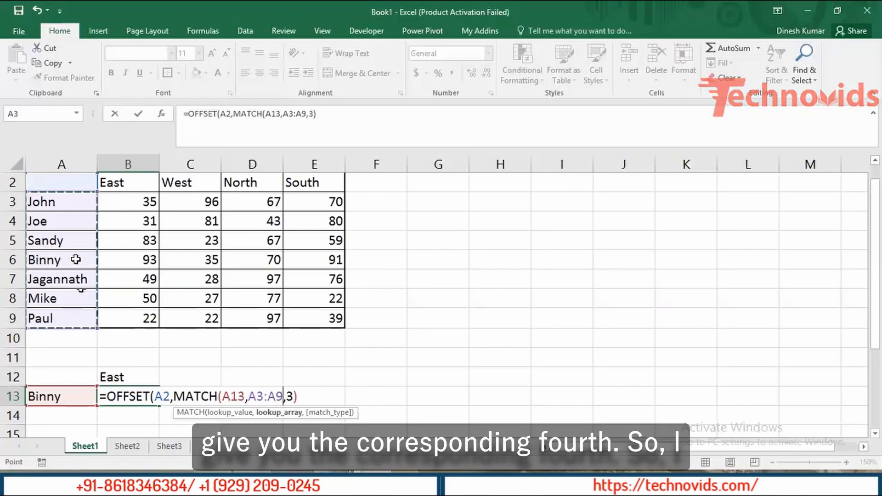
type(",")
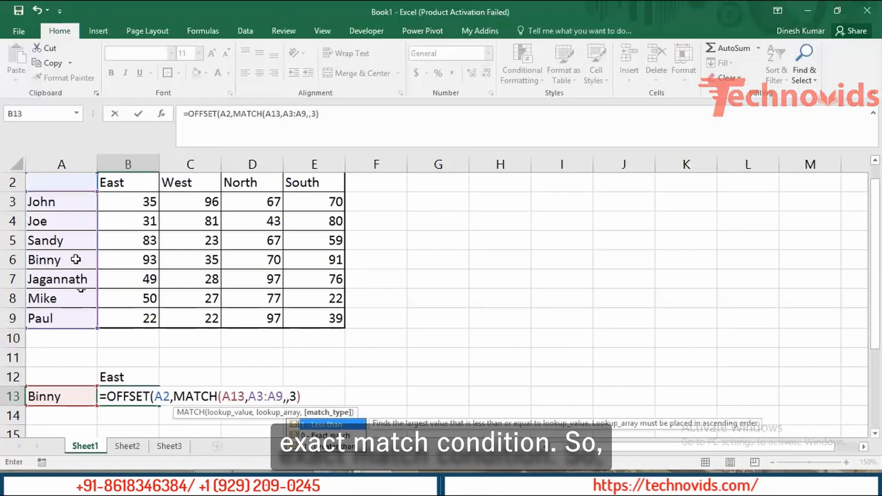
type("0)")
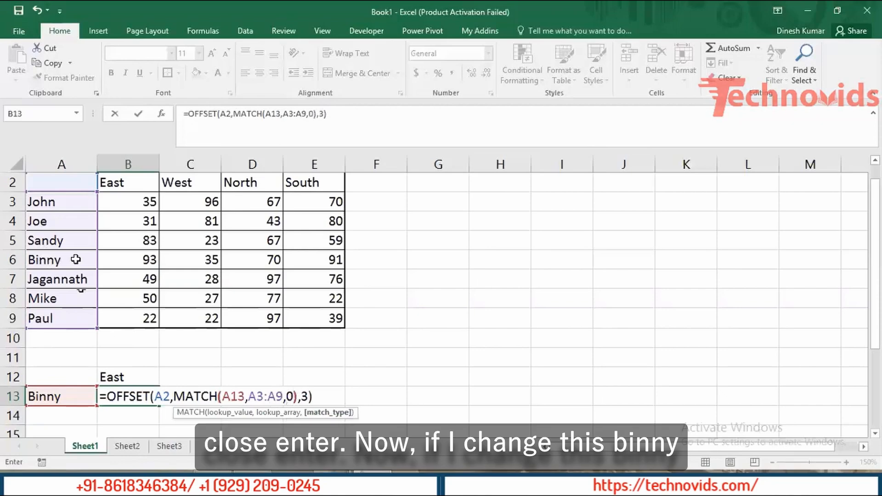
key("Return")
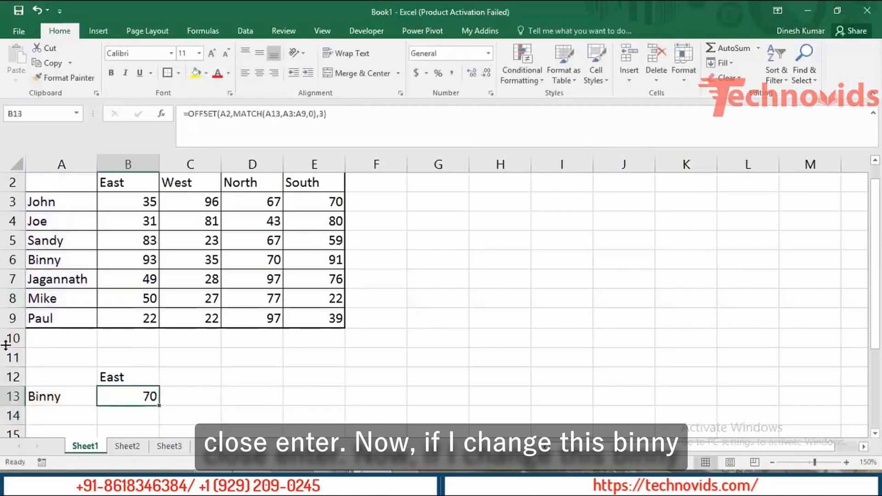
Step: Test the row lookup by changing A13 to the row 5 representative's name, followed by the row 8 representative's name
key("Left")
type("Sandy")
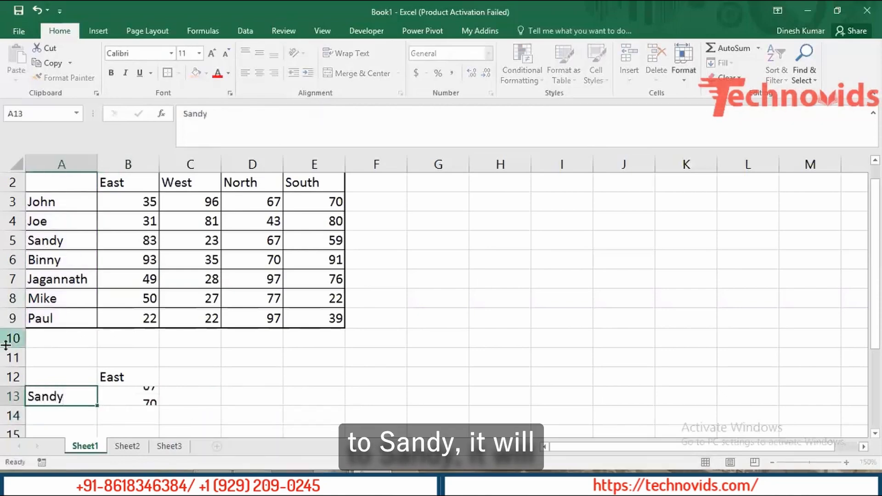
key("Return")
key("Up")
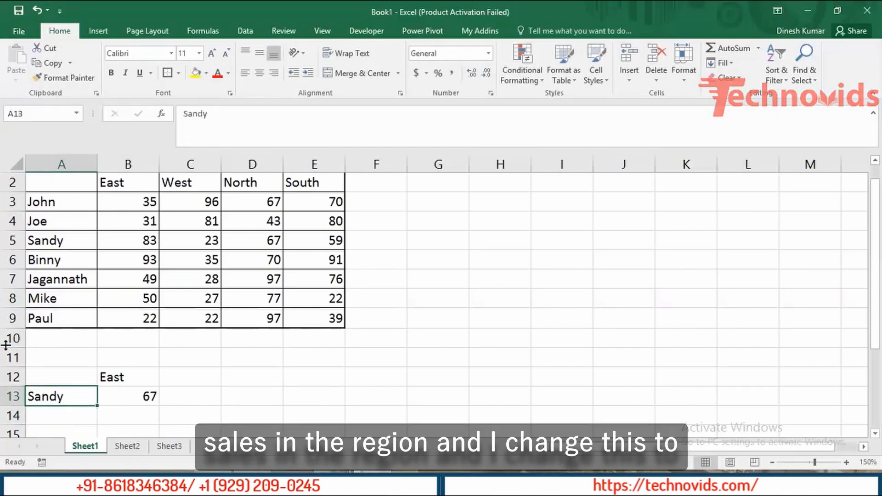
type("Mike")
key("Tab")
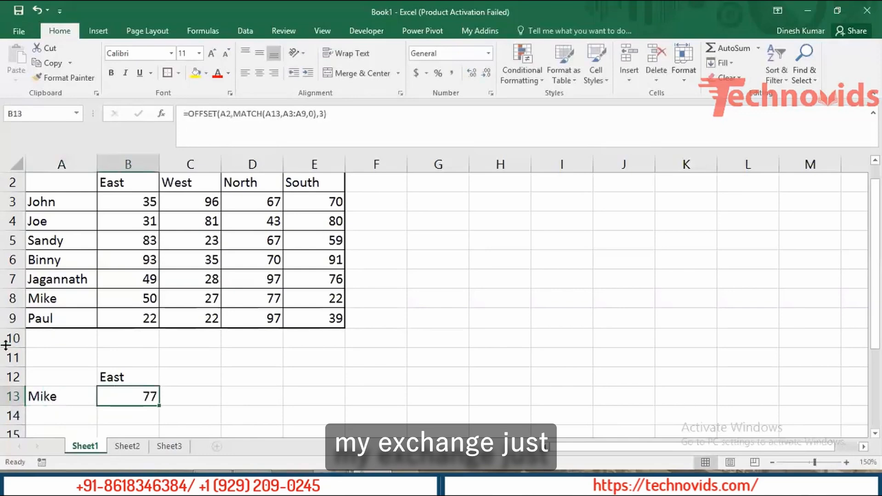
Step: Replace the hard-coded column offset 3 in B13's OFFSET formula with MATCH(B12,B2:E2,0)
double_click(130, 394)
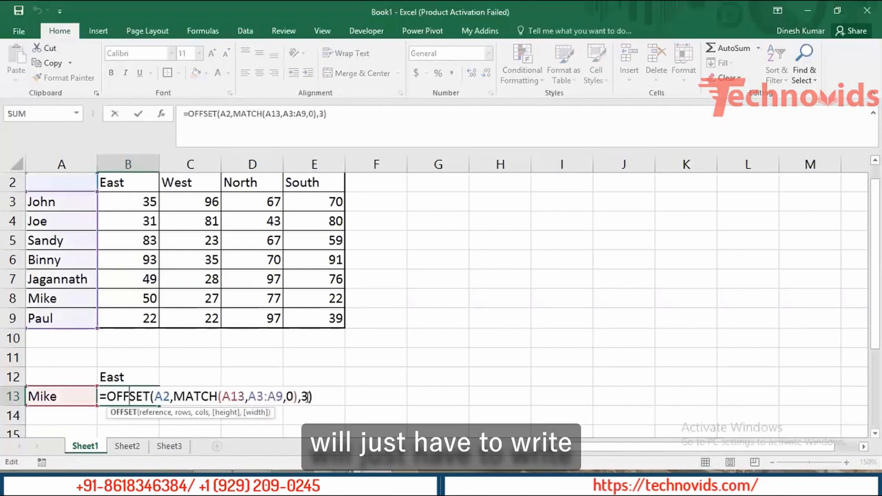
left_click_drag(306, 397, 302, 397)
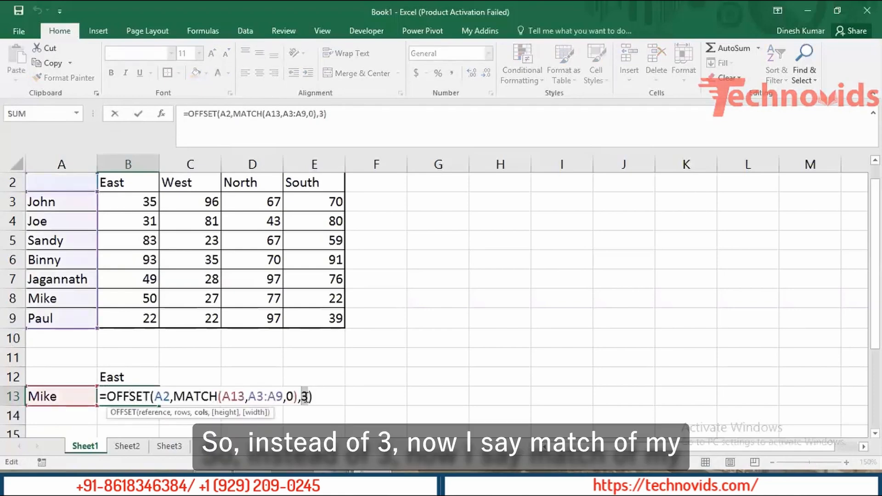
type("mat")
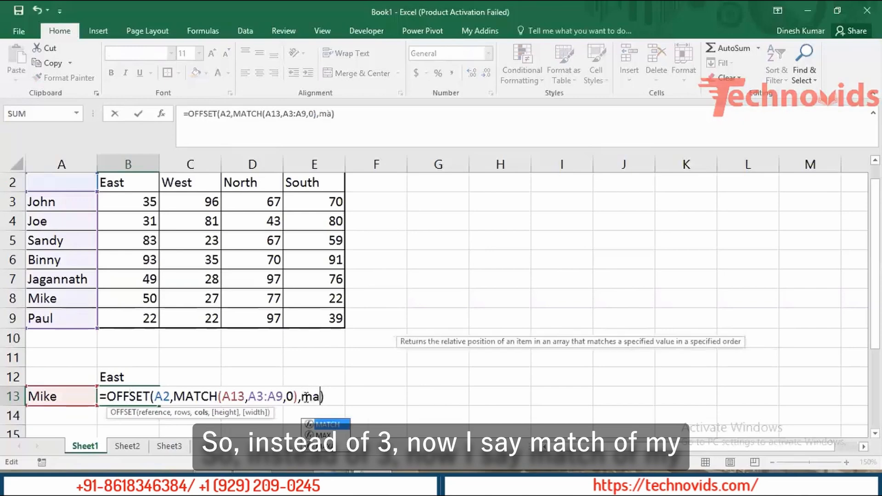
key("Tab")
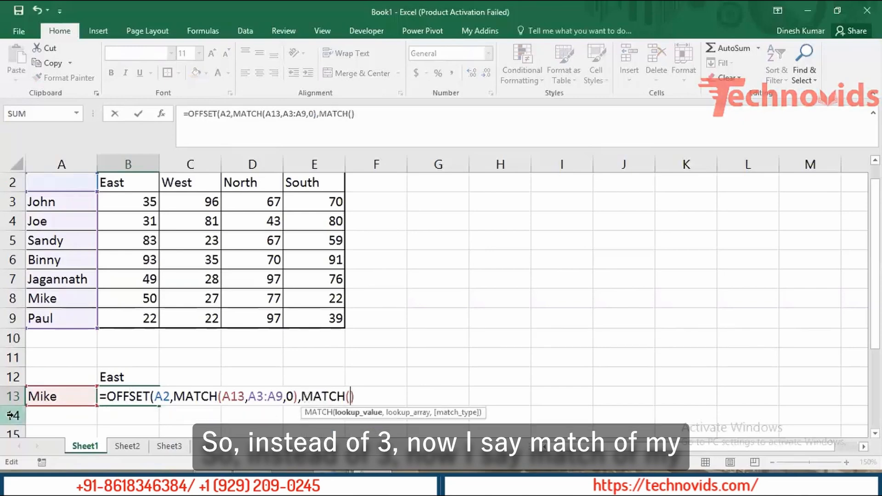
left_click(133, 377)
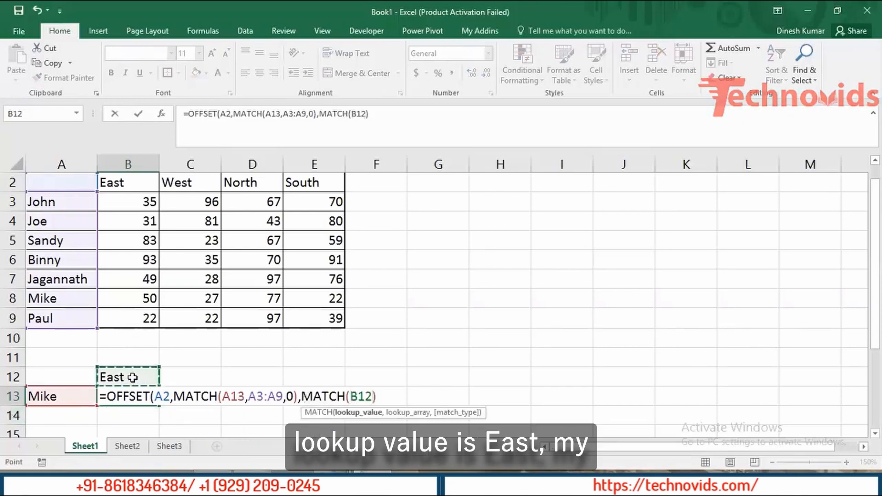
type(",")
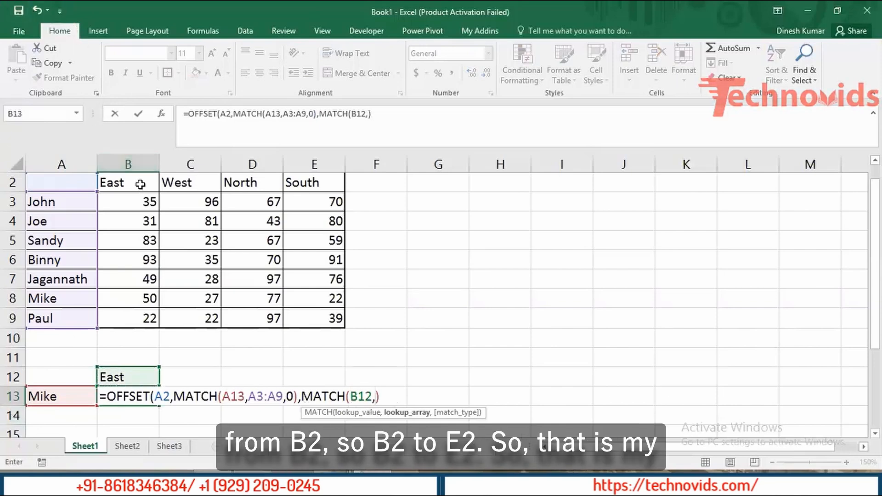
left_click_drag(140, 184, 303, 184)
type(",")
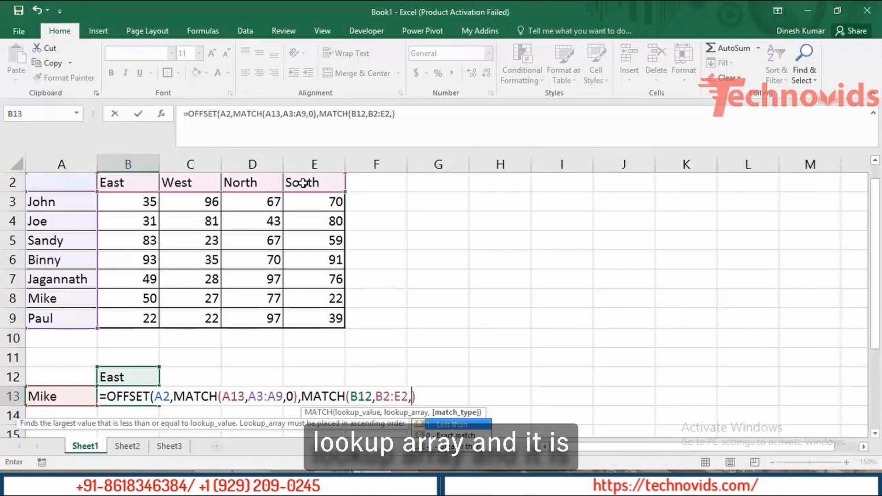
type("0")
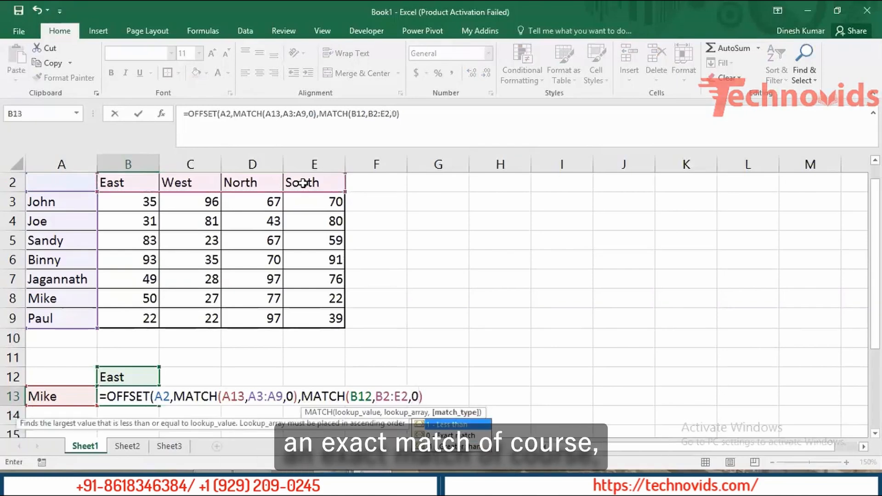
type(")")
key("Return")
key("Up")
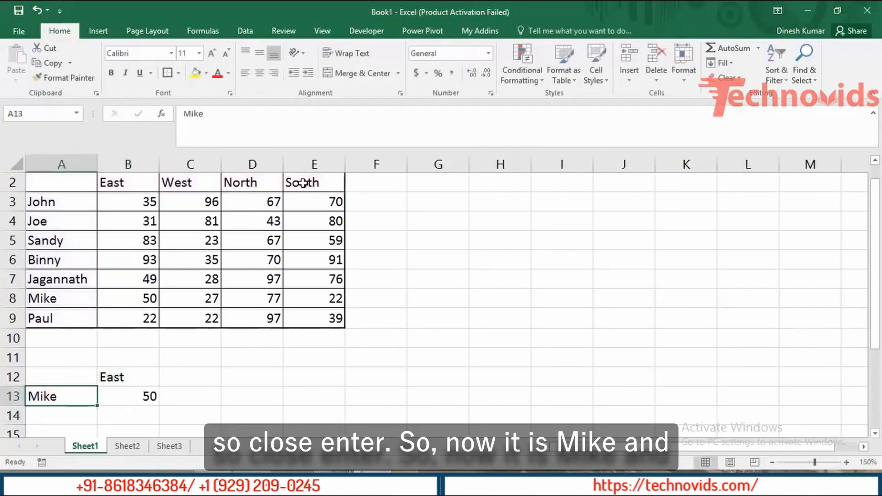
key("Right")
key("Left")
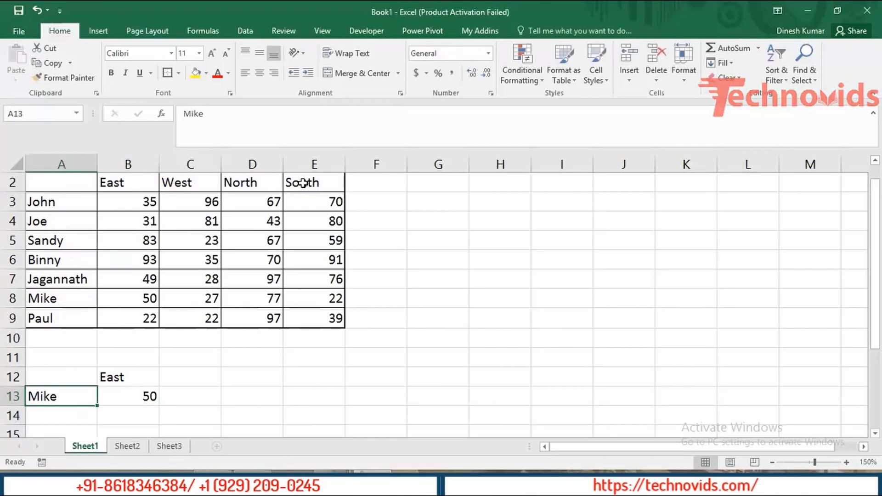
key("Right")
key("Left")
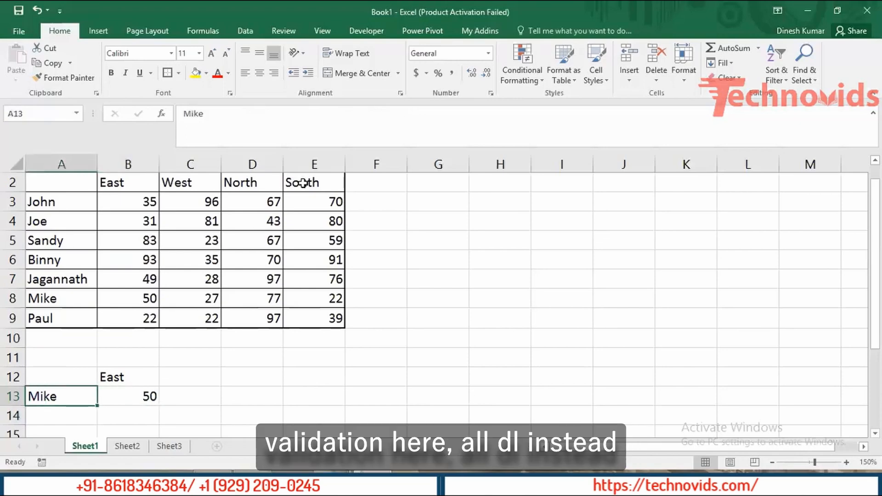
Step: Apply List data validation to A13 using the representative names in A3:A9 as the source
key("alt+d")
key("l")
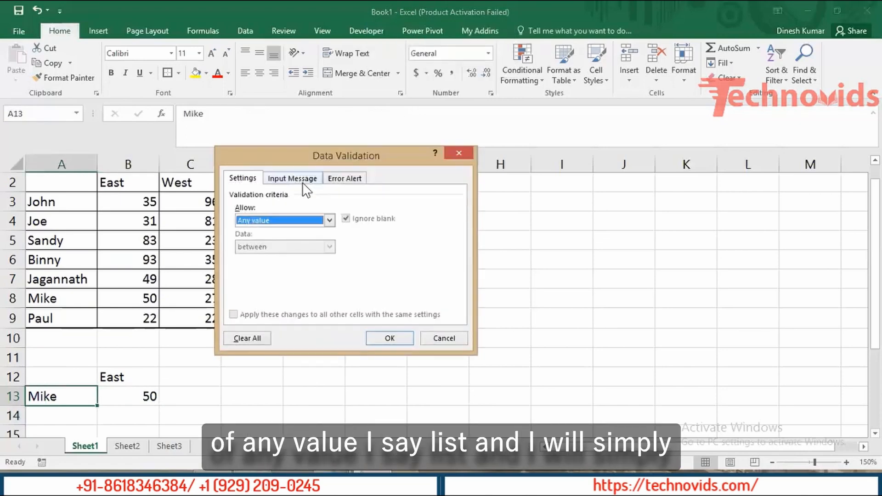
key("alt+Down")
key("Down")
key("Down")
key("Down")
key("Return")
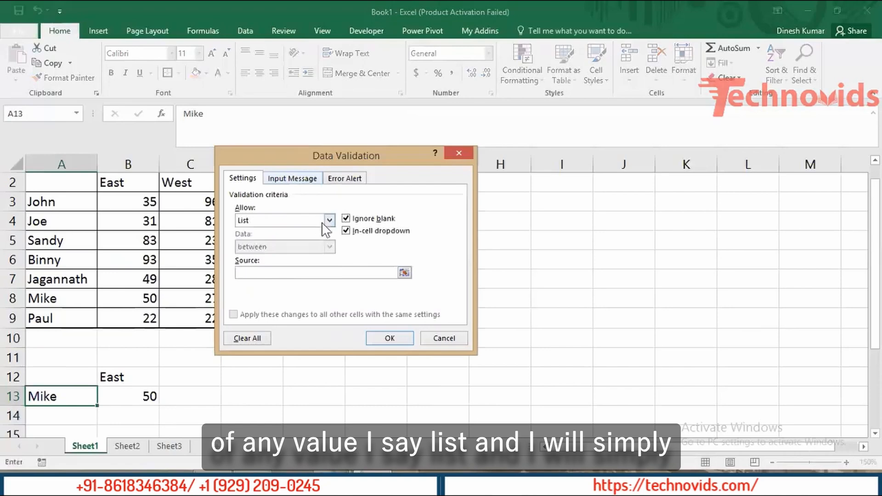
left_click(403, 273)
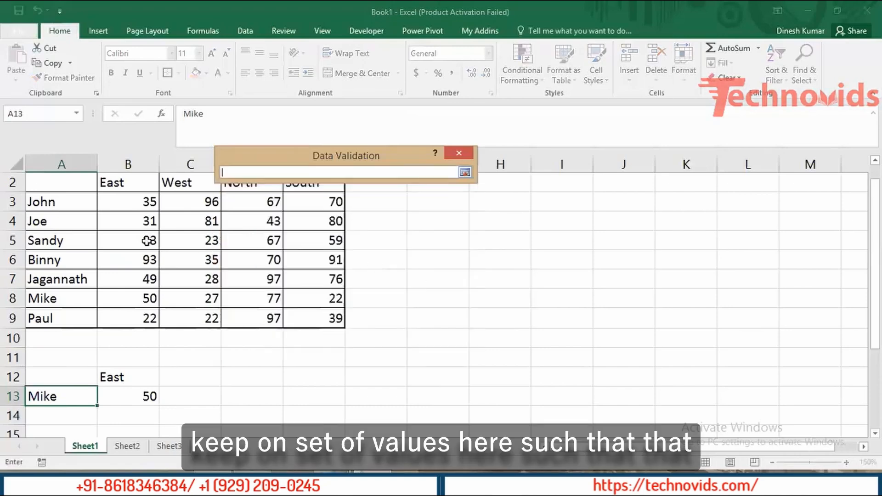
left_click_drag(73, 202, 68, 318)
key("Return")
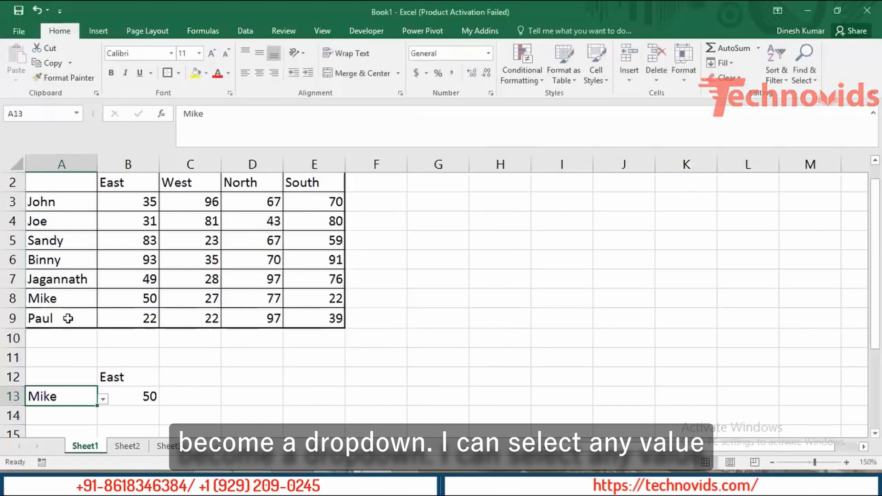
Step: Choose the row 7 representative from the list of allowed names in A13
key("alt+Down")
key("Down")
key("Down")
key("Down")
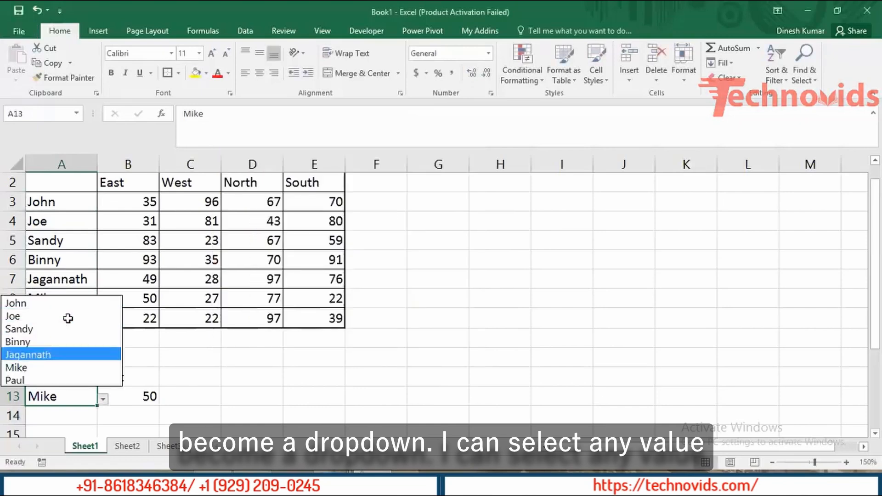
key("Return")
Step: Apply List data validation to B12 using the region headers in B2:E2 as the source
key("Up")
key("Right")
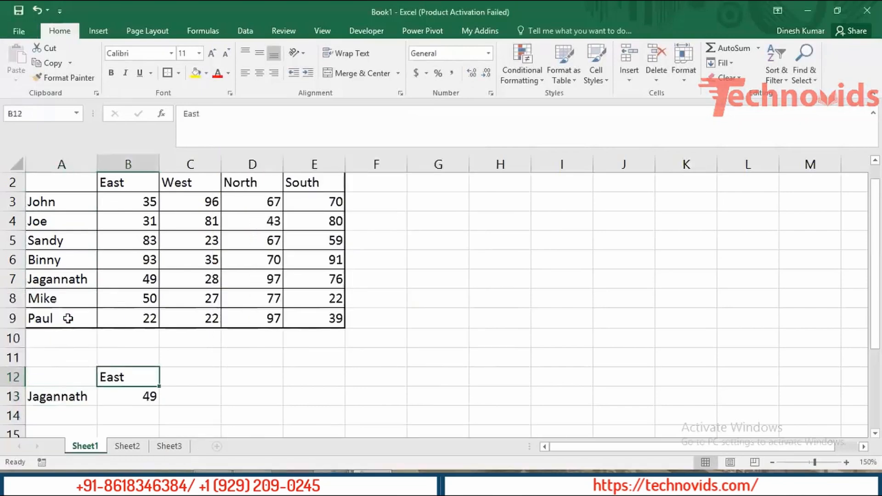
key("alt+d")
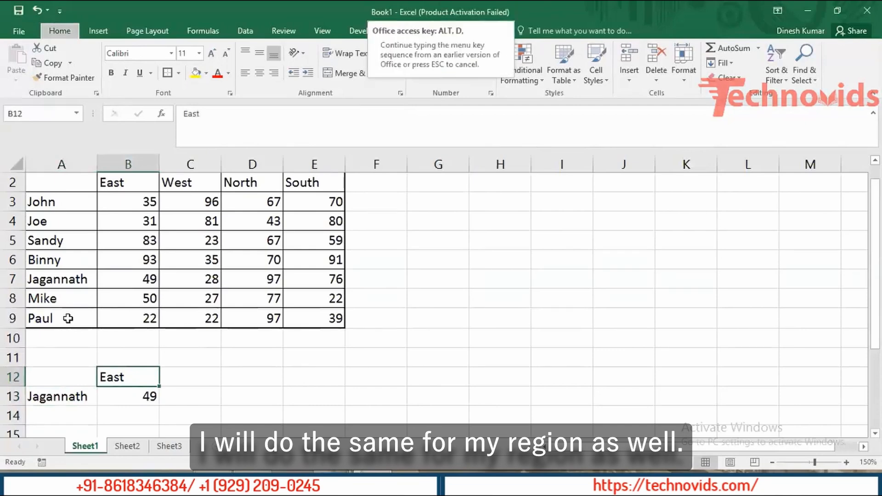
key("l")
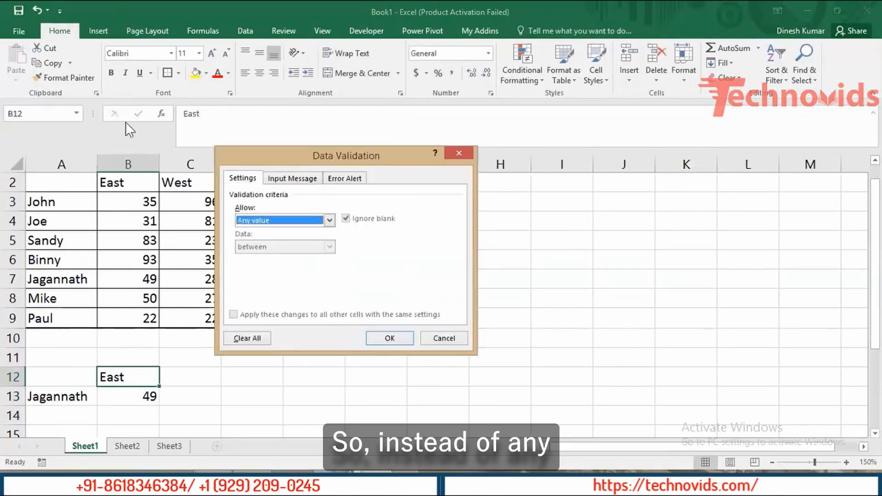
key("alt+Down")
key("Down")
key("Down")
key("Down")
key("Tab")
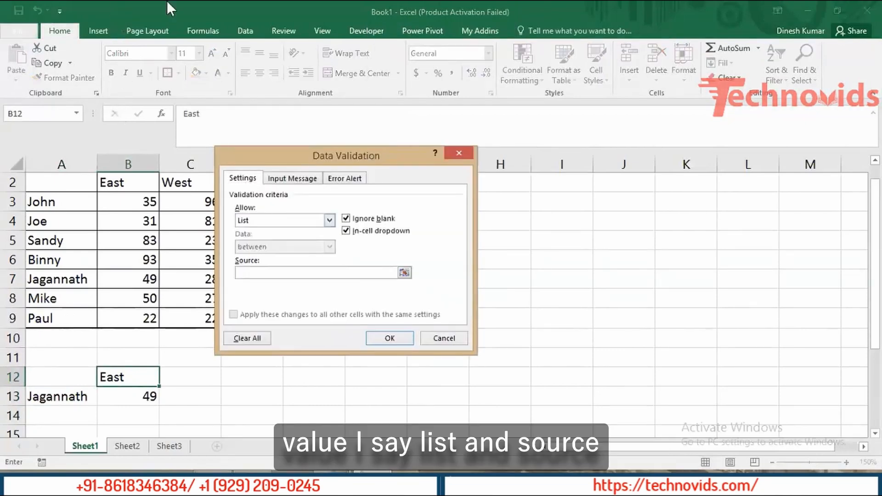
left_click(404, 272)
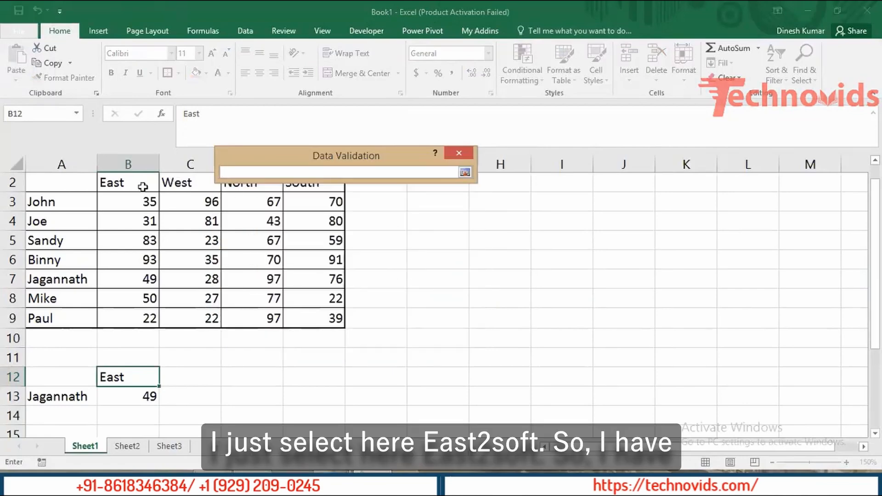
left_click_drag(143, 187, 290, 187)
key("Return")
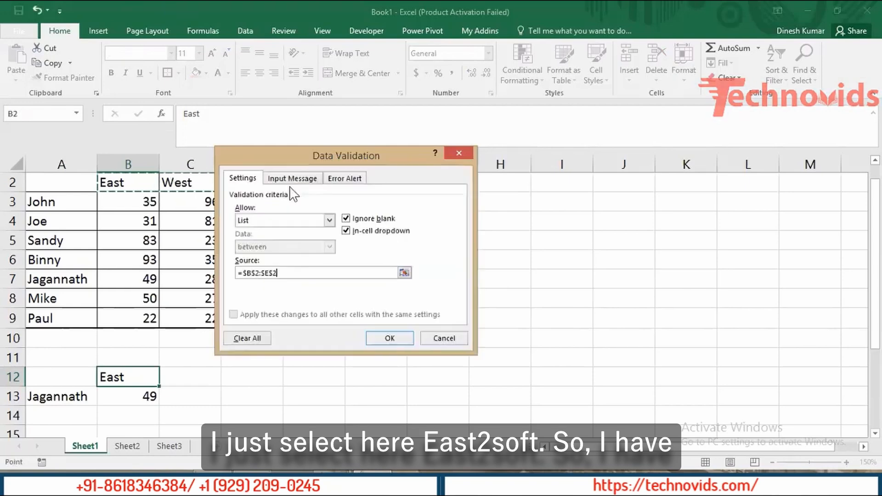
key("Return")
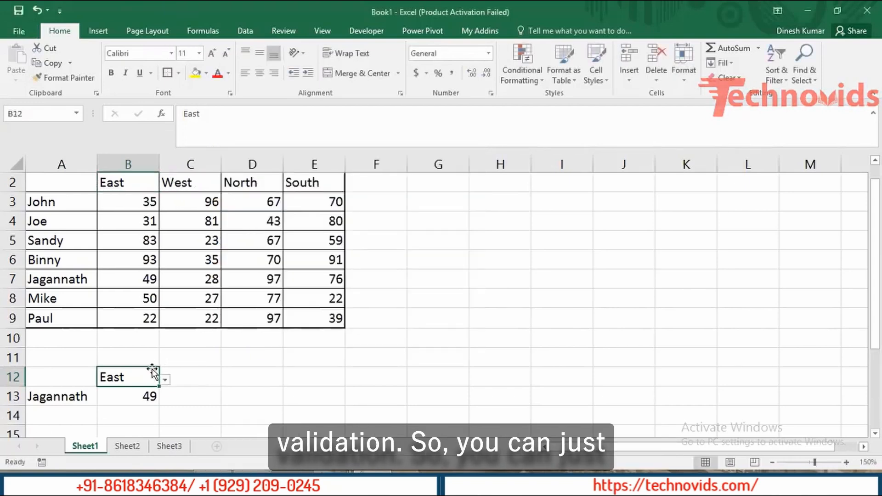
Step: Test the dropdowns by choosing West in B12 and the row 5 representative in A13
left_click(166, 382)
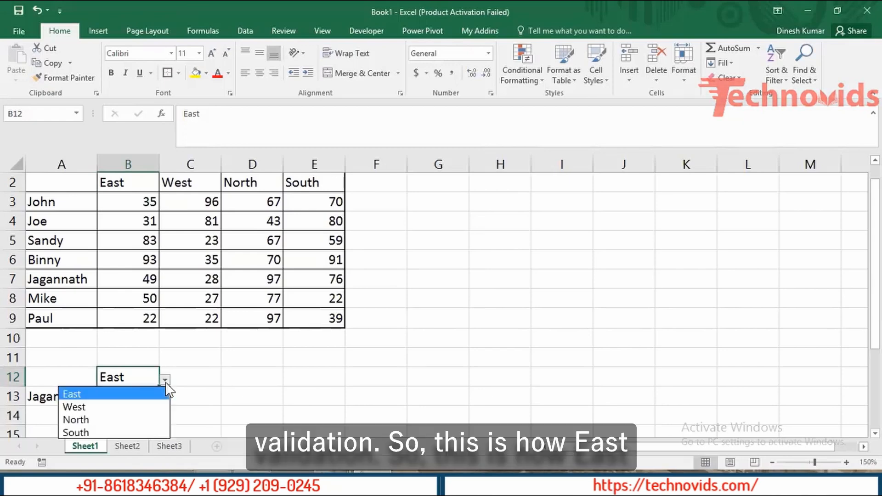
left_click(123, 407)
left_click(48, 397)
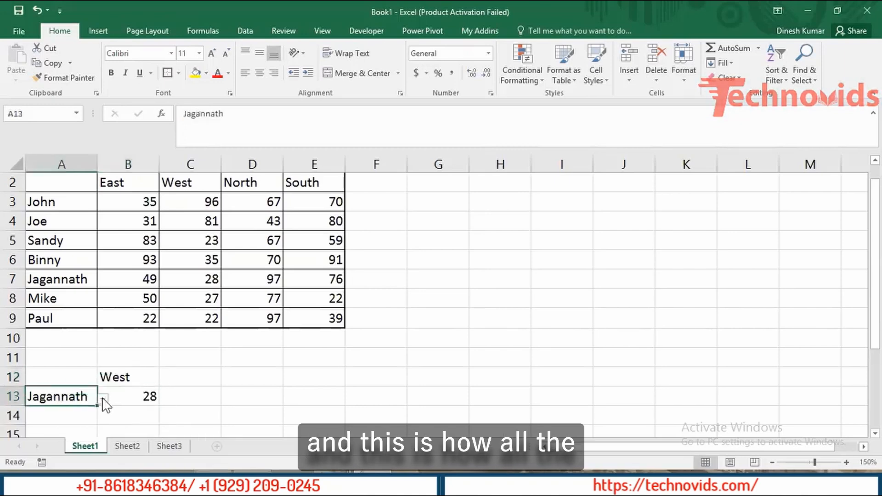
left_click(103, 399)
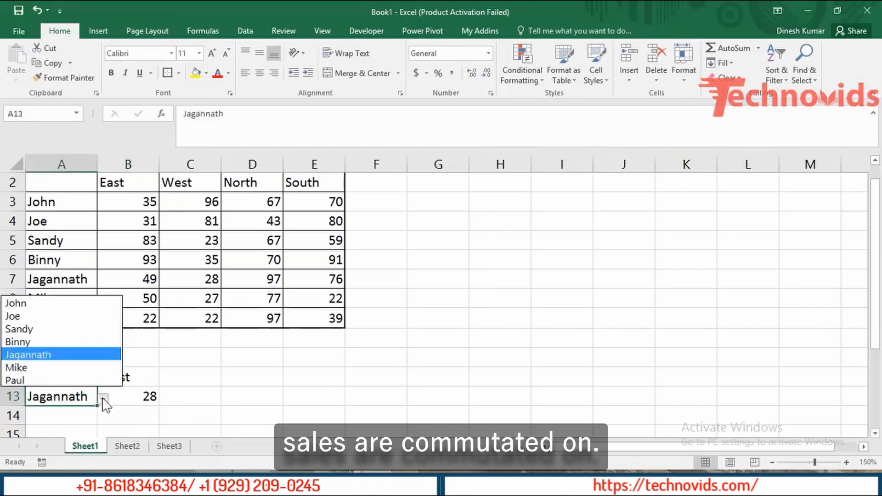
left_click(68, 330)
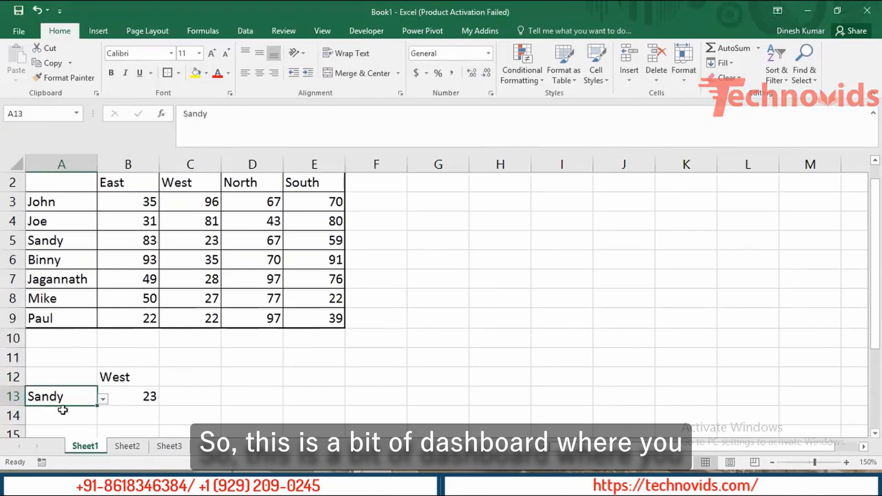
left_click(131, 374)
left_click(67, 397)
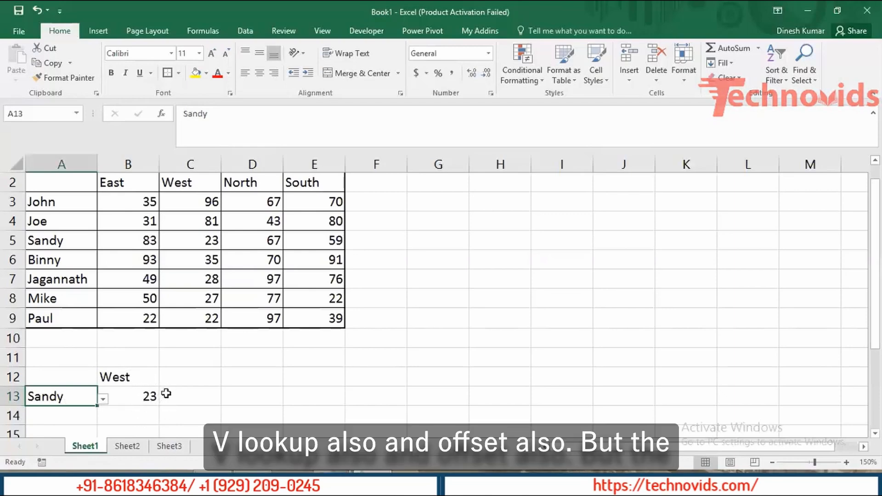
Step: Inspect the arguments of B13's OFFSET formula, including the optional height and width, leaving the formula as is
left_click(126, 394)
double_click(126, 394)
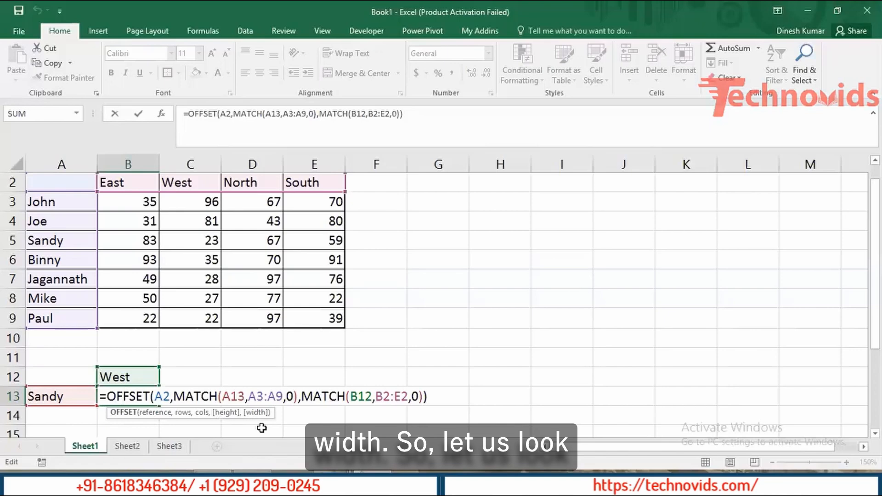
key("ctrl+Return")
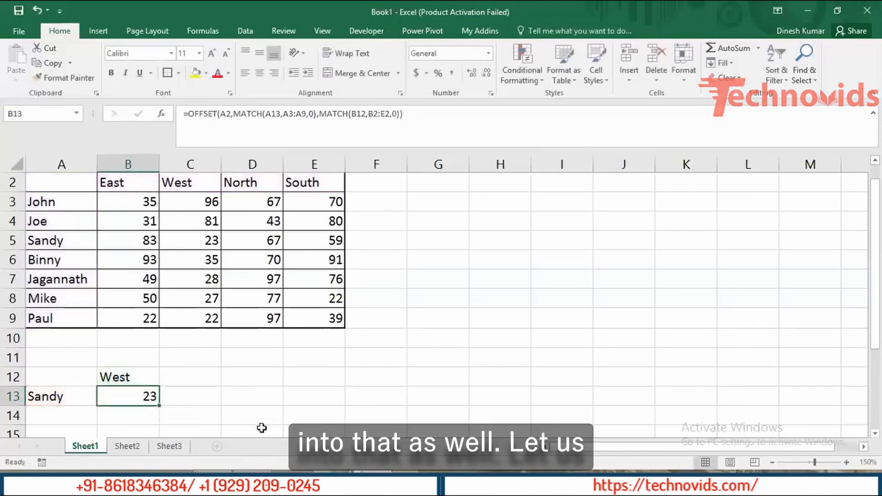
key("Right")
key("Left")
key("Left")
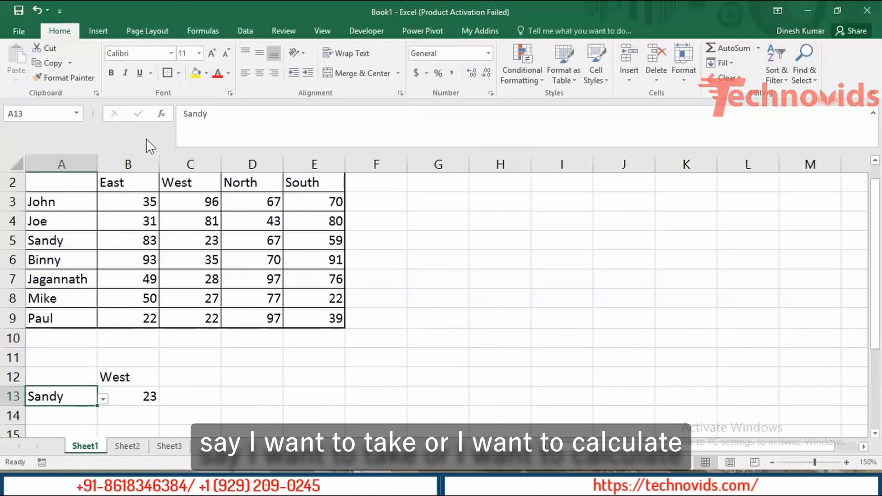
Step: Highlight the row 6 representative's sales across all four regions, B6:E6
left_click(132, 253)
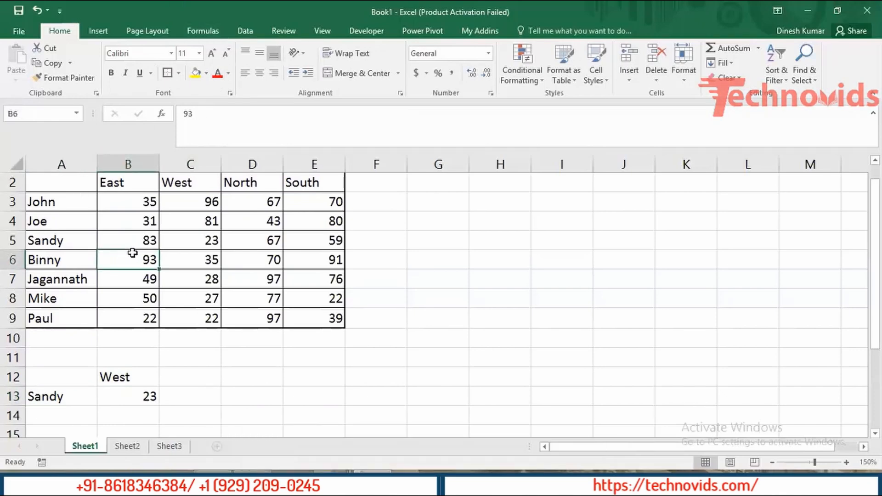
key("shift+Right")
key("shift+Right")
key("shift+Right")
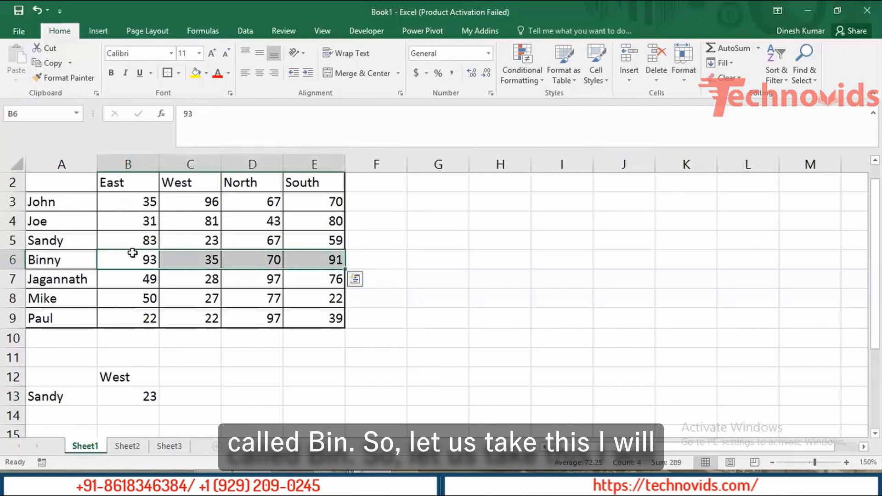
Step: Enter the row 6 representative's name in D13 as the lookup value for a total sales calculation
key("Right")
key("Right")
key("Down")
key("Down")
key("Down")
key("Down")
key("Down")
key("Down")
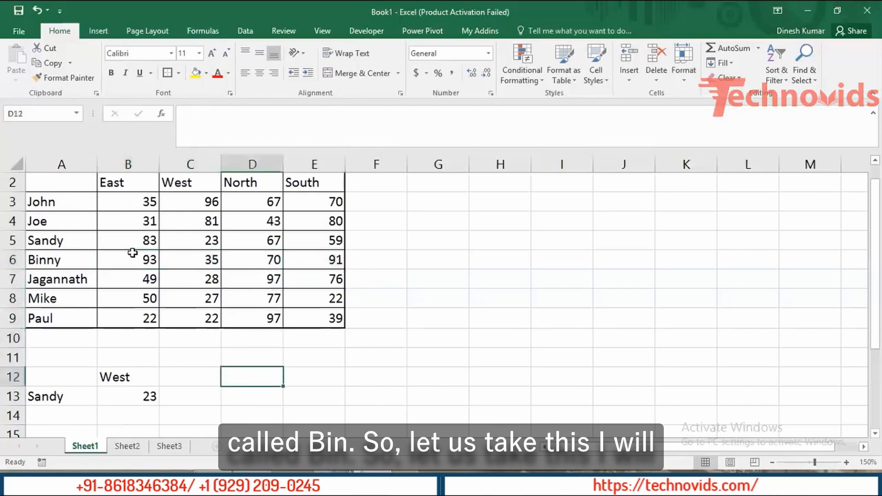
key("Down")
type("Binny")
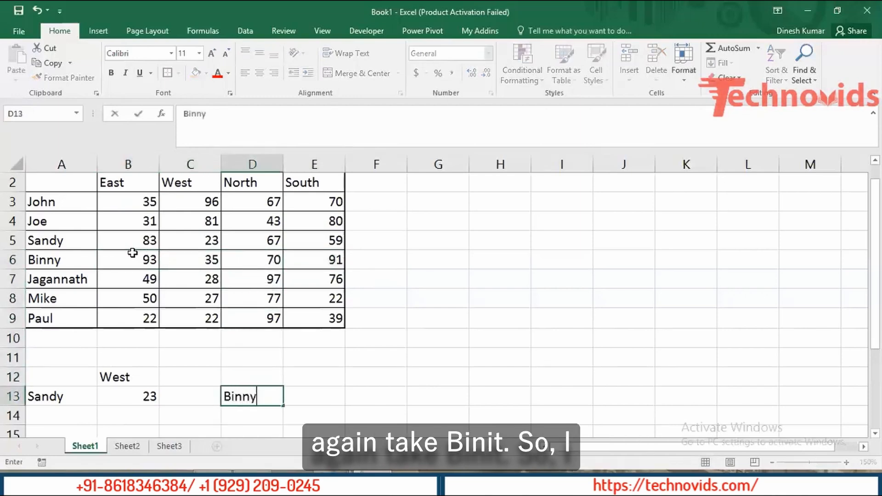
key("Tab")
Step: Begin an OFFSET formula in E13 with A2 as the reference and MATCH(D13,A3:A9,0) as the rows argument
key("Up")
key("Down")
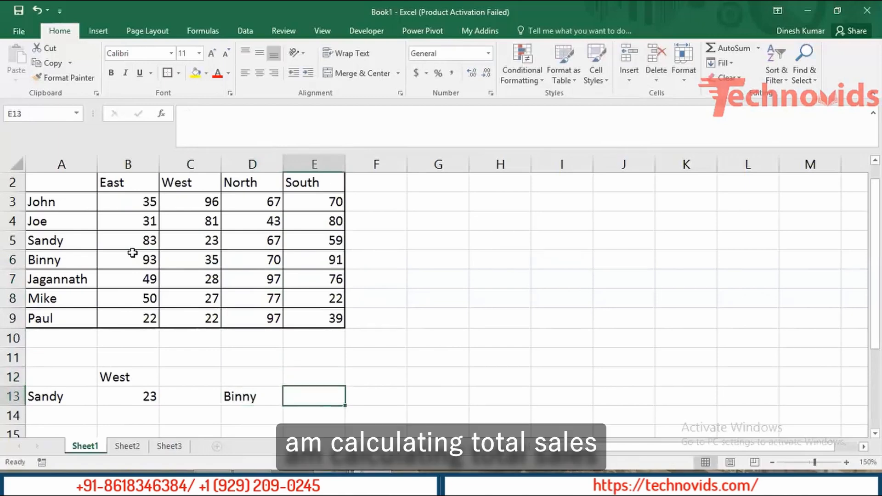
key("Left")
key("Right")
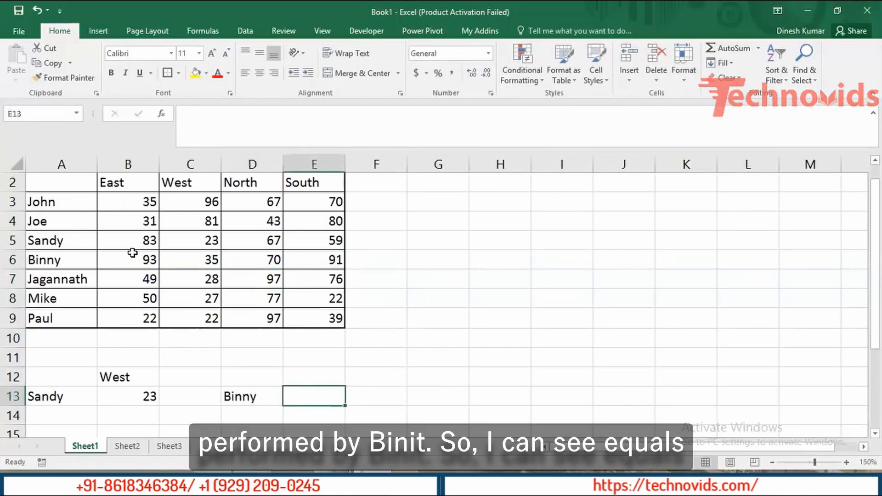
type("=of")
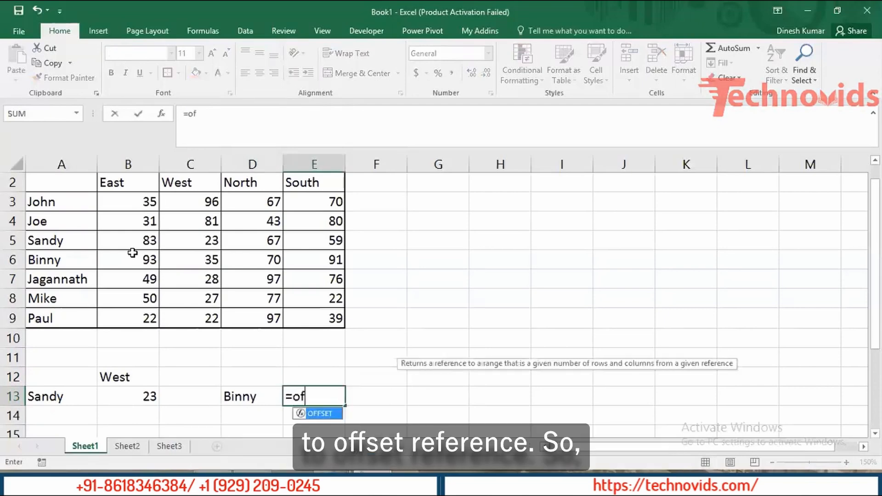
key("Tab")
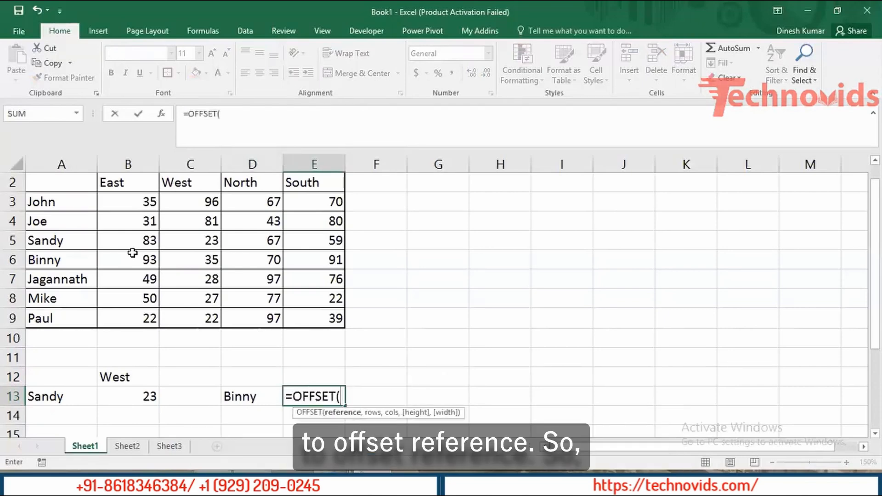
left_click(48, 185)
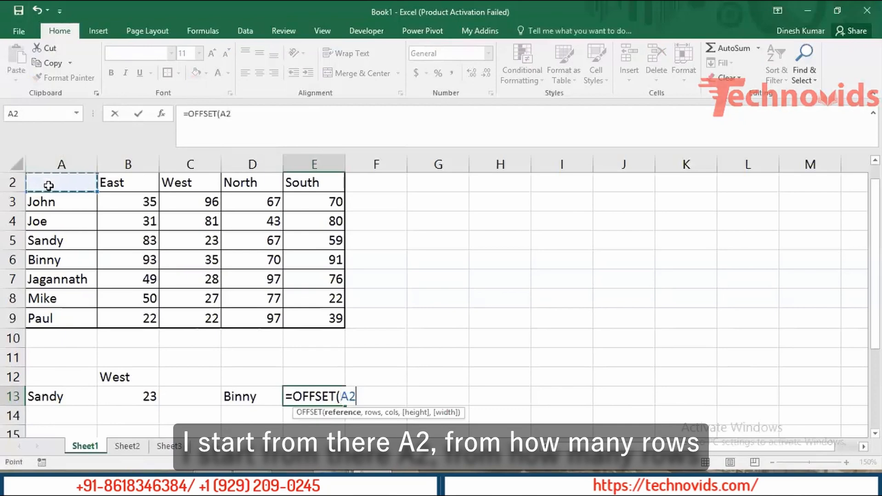
type(",")
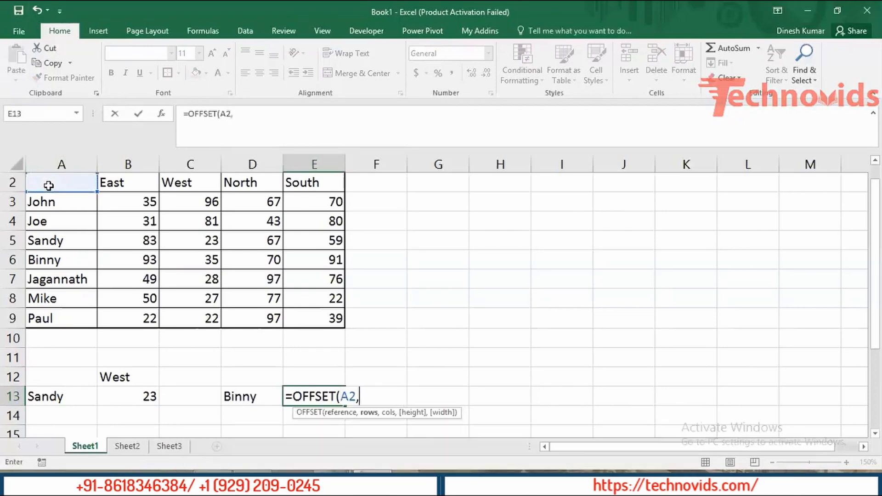
type("mat")
key("Tab")
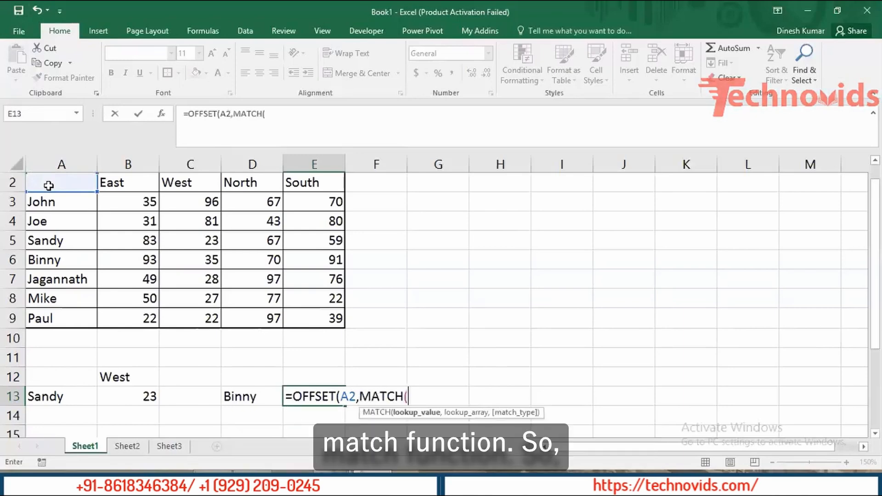
left_click(242, 397)
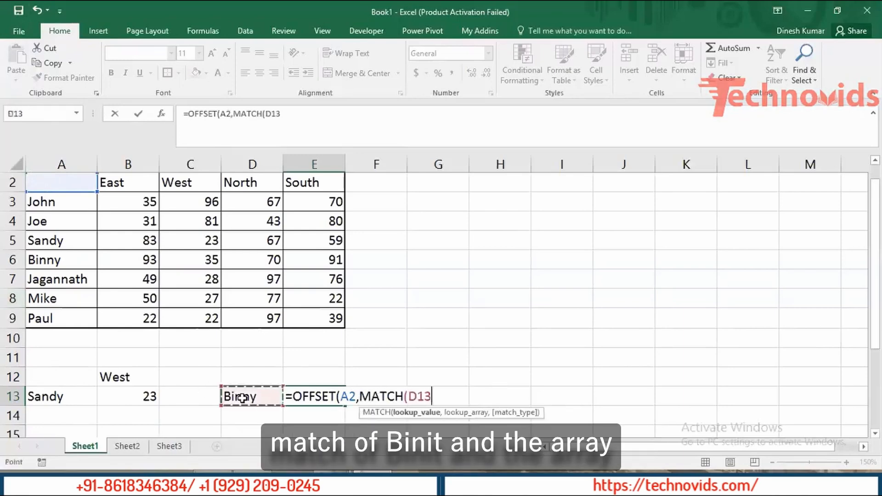
type(",")
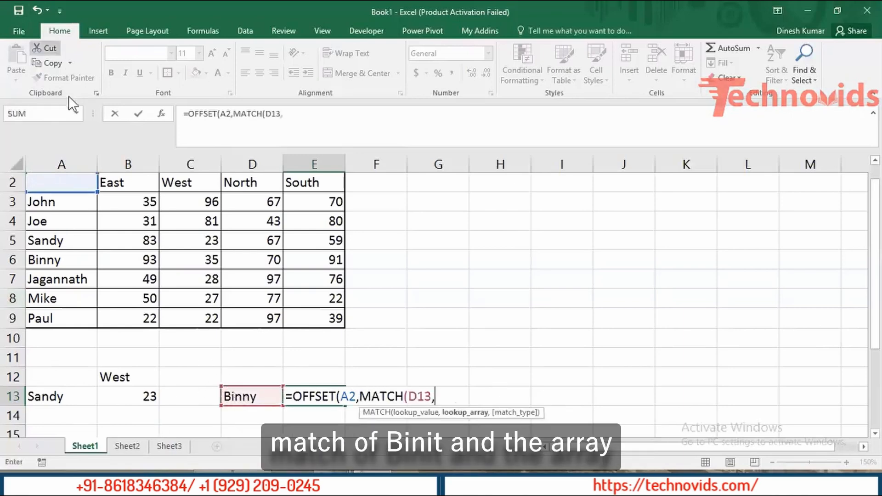
left_click_drag(71, 202, 61, 318)
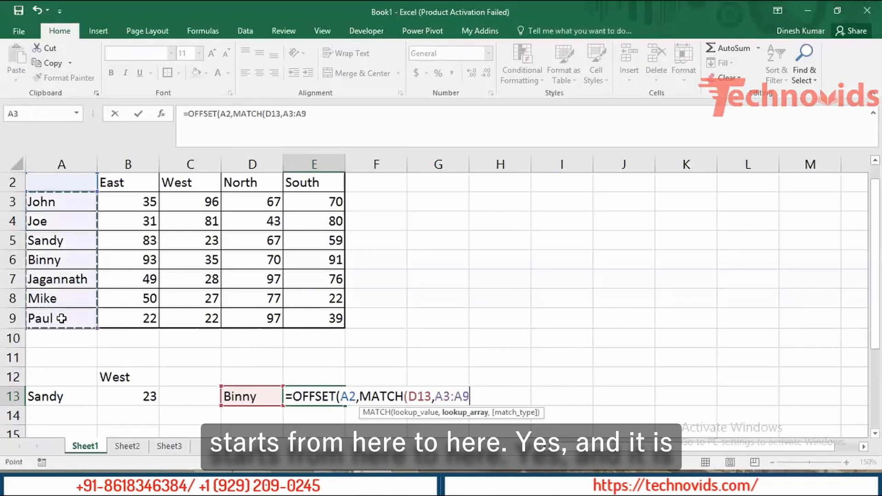
type(",0)")
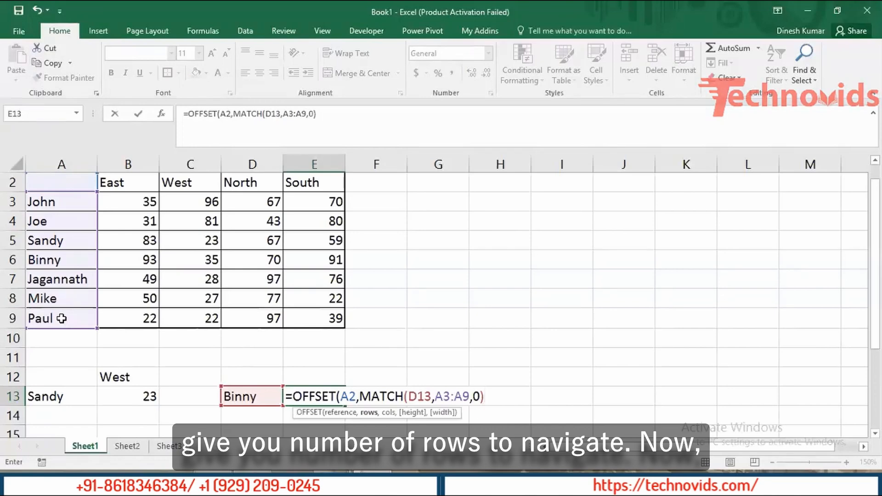
Step: Complete E13's OFFSET formula with 1 for columns, 1 for height and 4 for width
type(",")
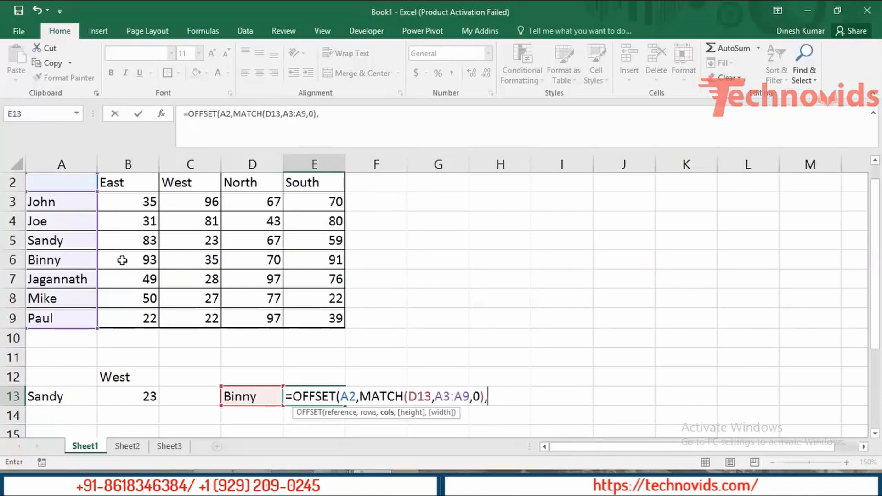
type("1,")
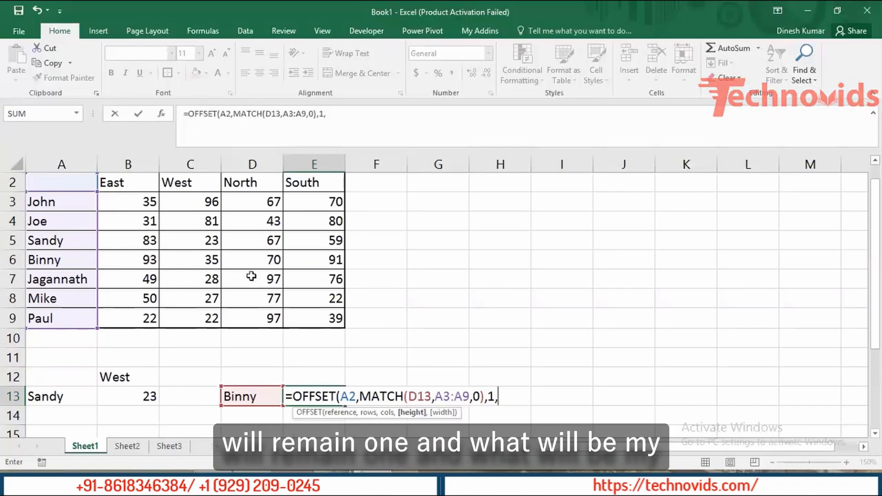
type("1,")
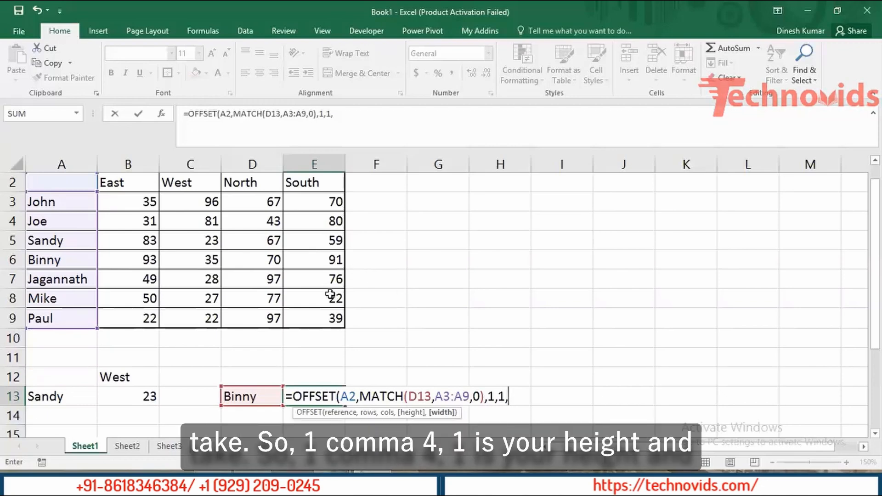
type("4")
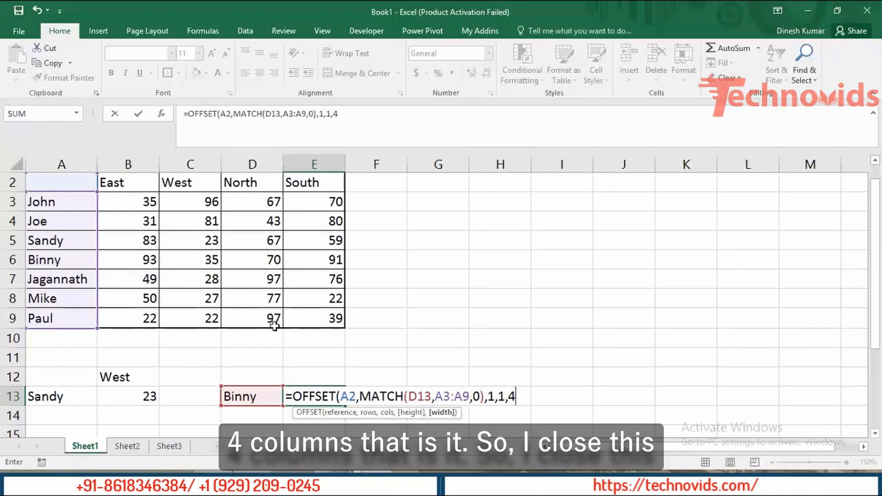
type(")")
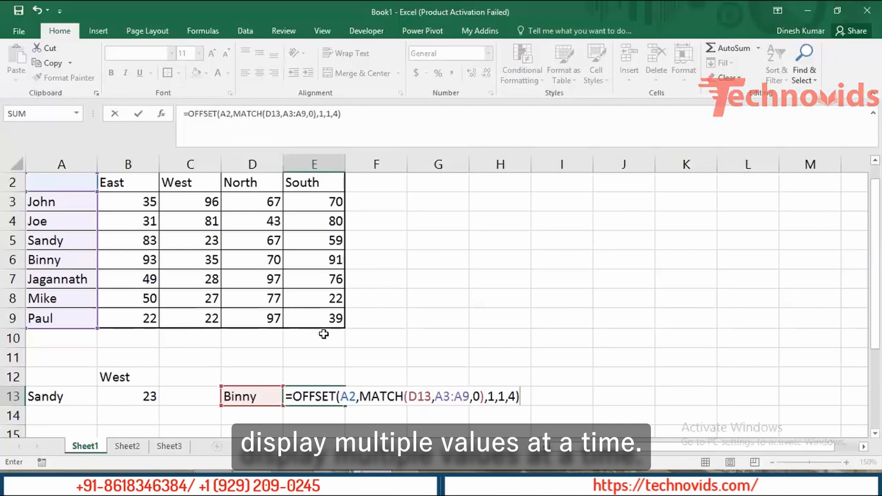
key("Return")
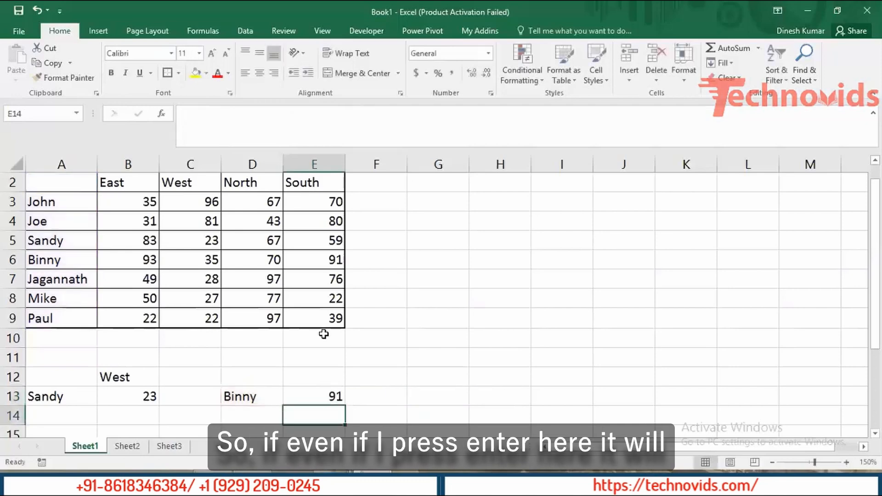
key("Up")
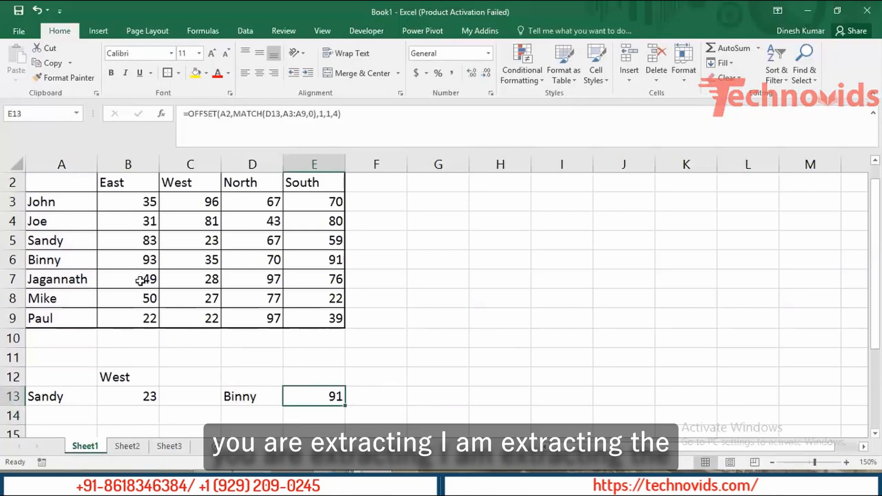
Step: Compare B6:E6 with the array returned by E13's OFFSET expression by evaluating it in place, restoring the formula before exiting
left_click(132, 264)
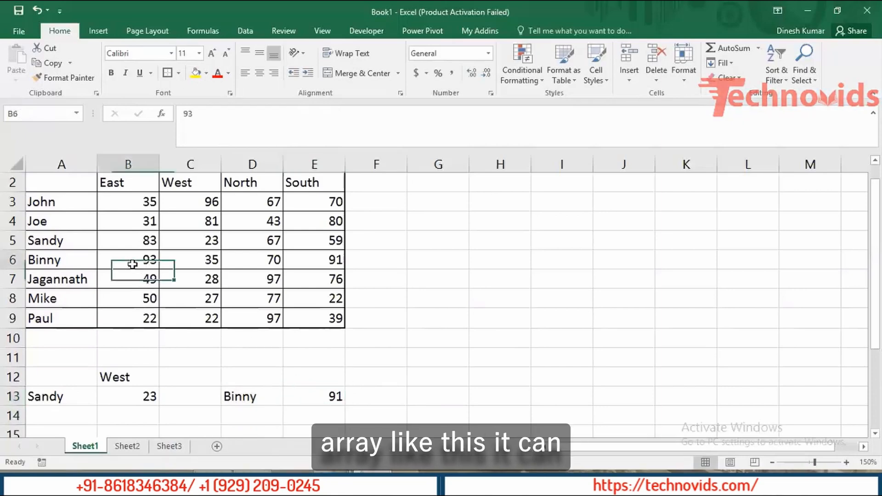
key("ctrl+shift+Right")
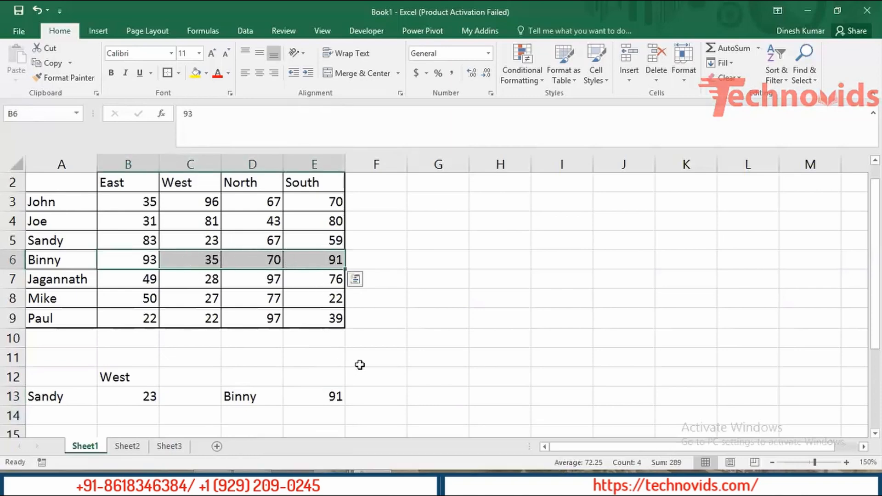
left_click(298, 395)
double_click(294, 396)
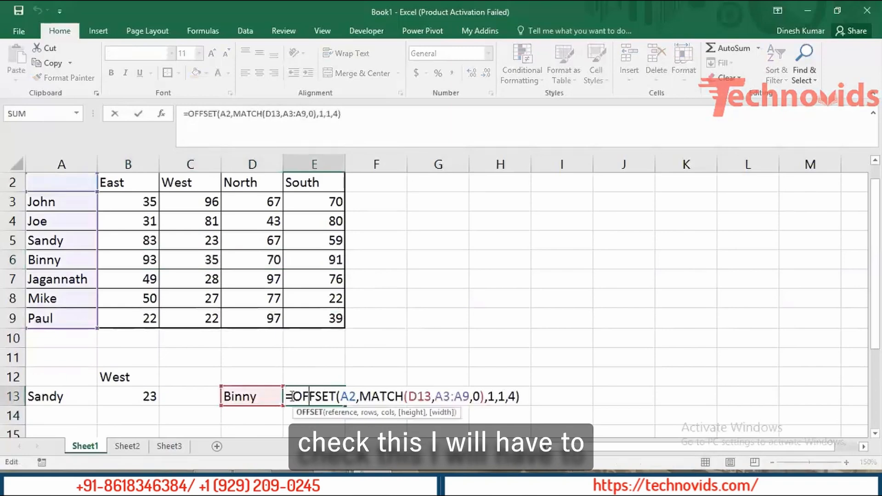
left_click(292, 396)
key("shift+End")
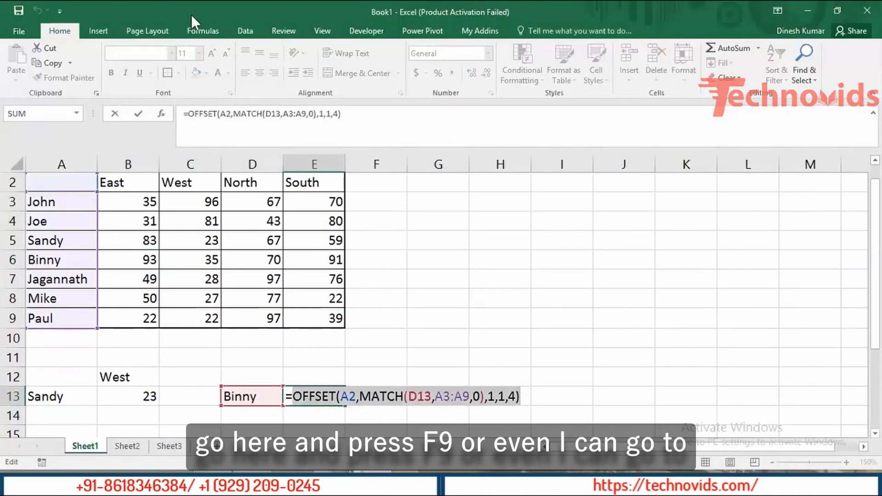
left_click(201, 33)
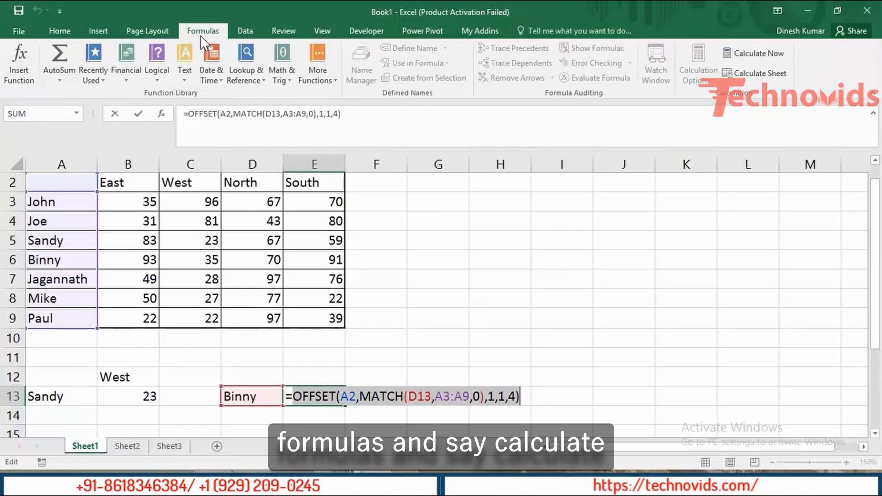
left_click(751, 50)
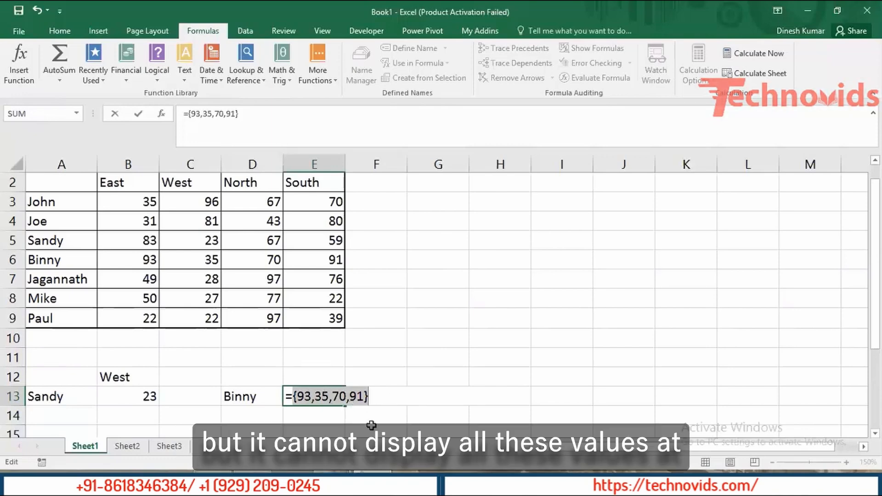
key("ctrl+z")
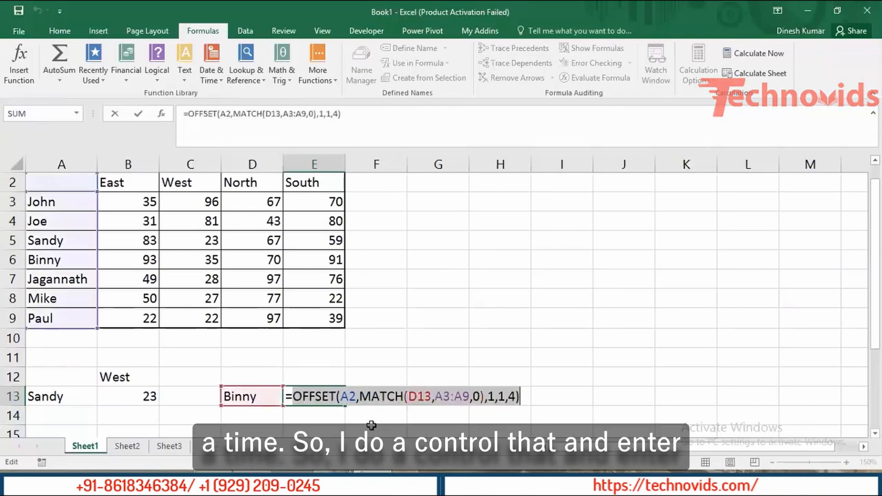
key("Return")
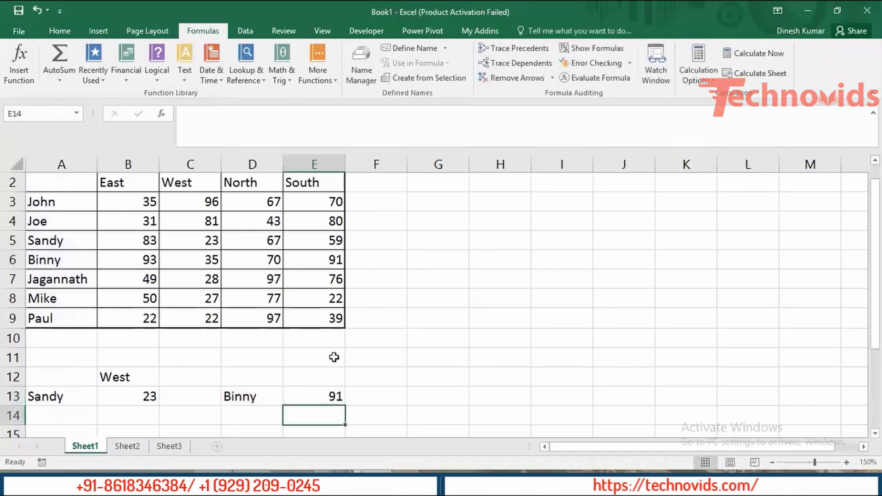
Step: Wrap E13's OFFSET formula in SUM to total the representative's sales across all four regions
double_click(307, 396)
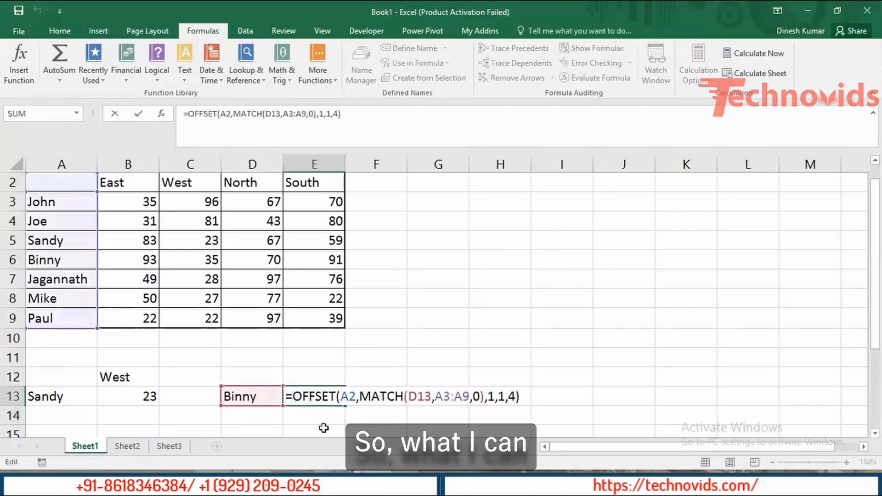
type("sum")
key("Tab")
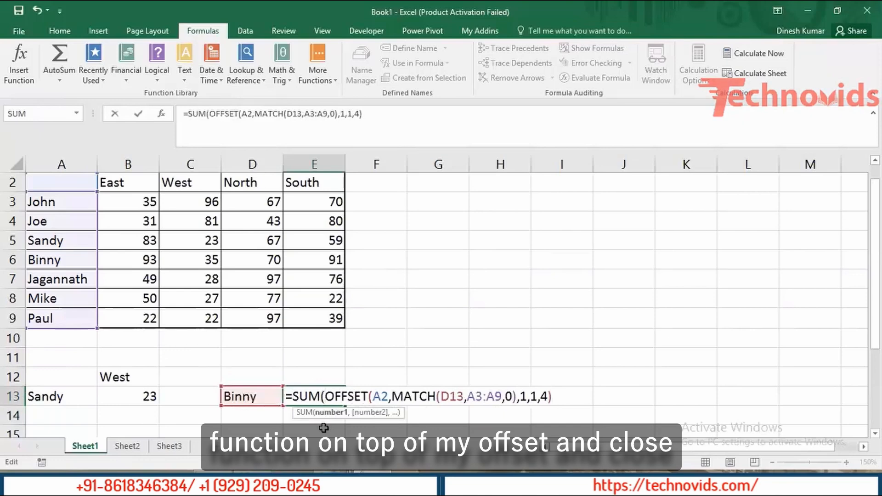
type(")")
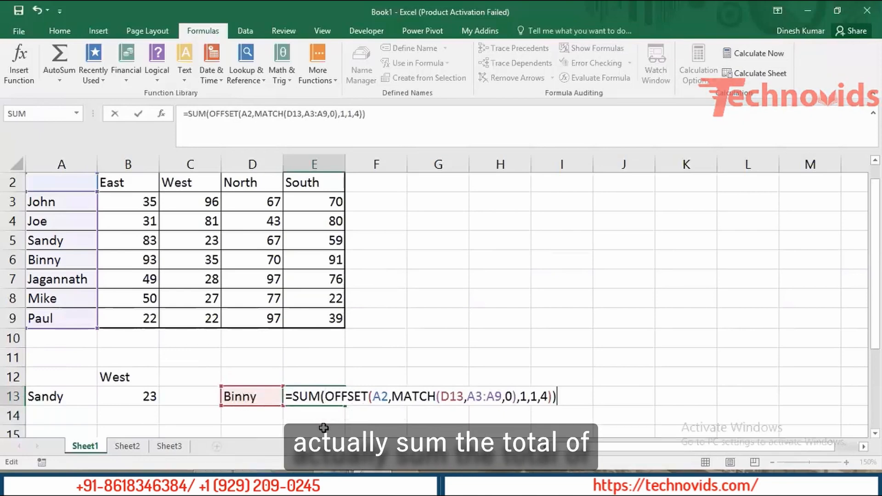
key("Return")
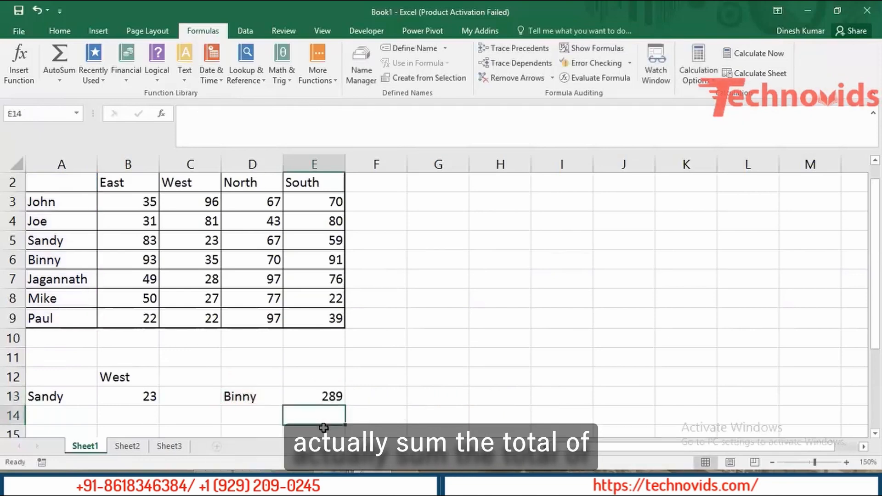
Step: Evaluate the number1 argument of E13's SUM in place to examine the summed values, and restore the formula before exiting
left_click(312, 394)
double_click(310, 395)
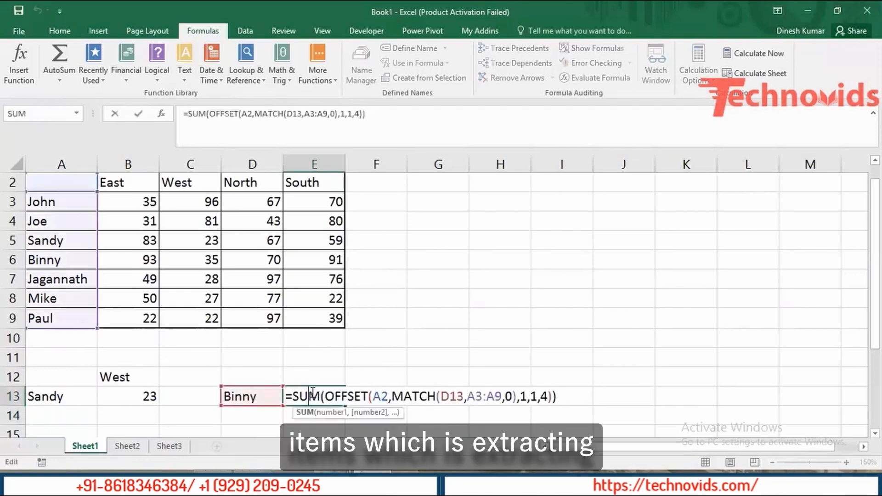
left_click(332, 412)
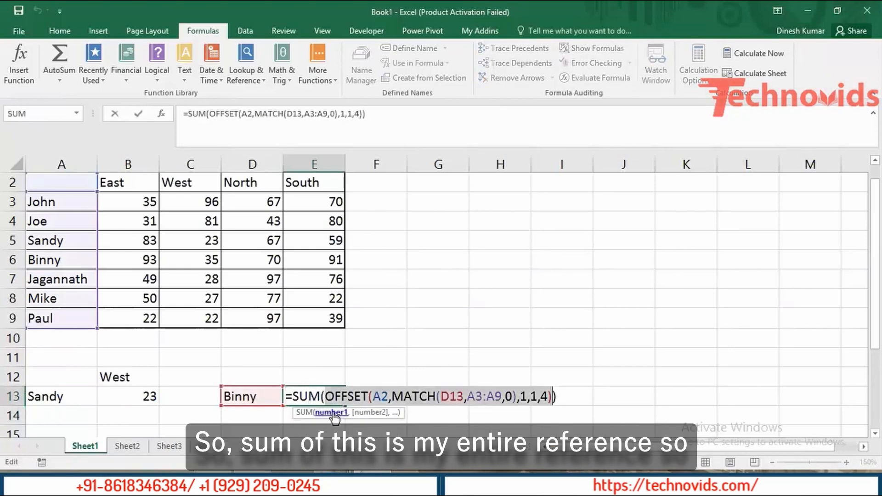
left_click(757, 53)
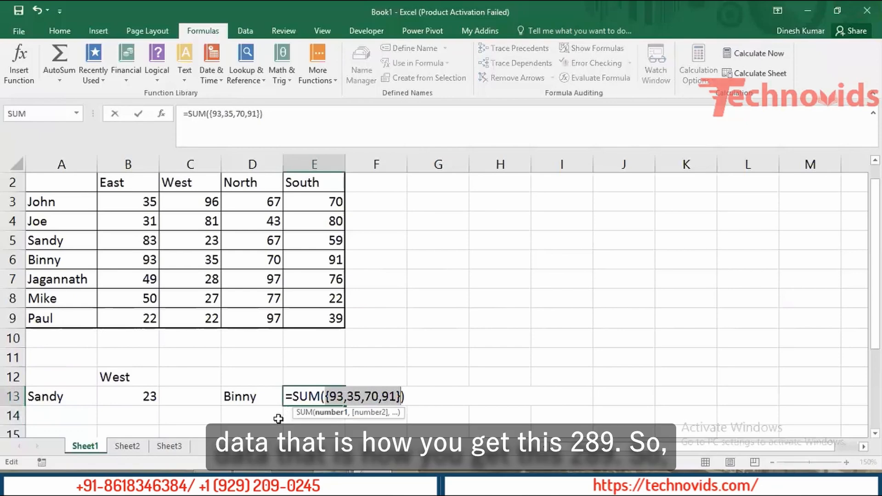
key("ctrl+z")
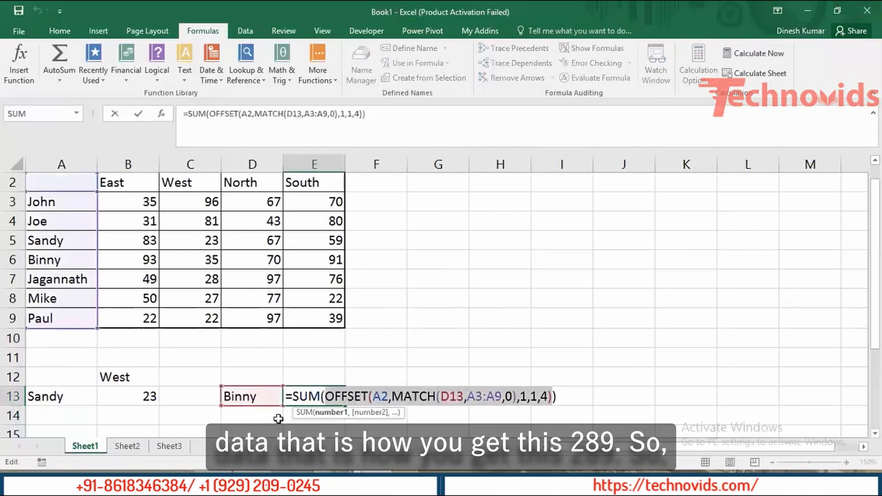
key("Return")
key("Up")
key("Left")
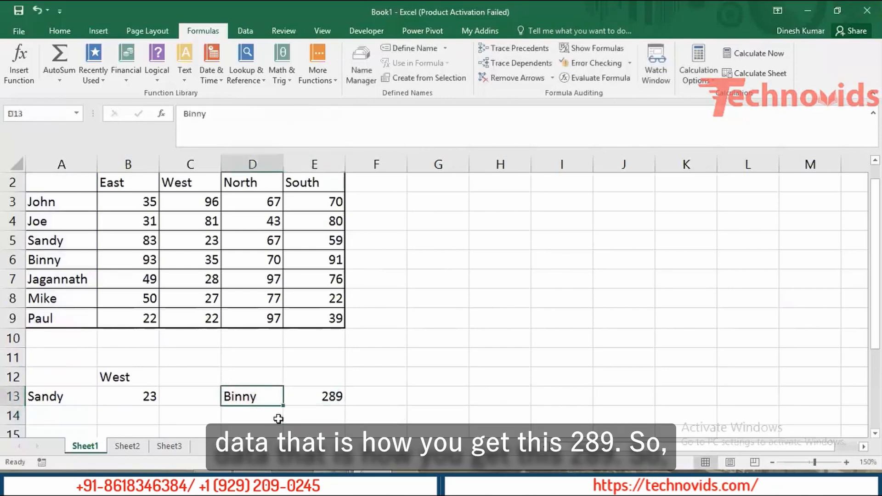
key("Right")
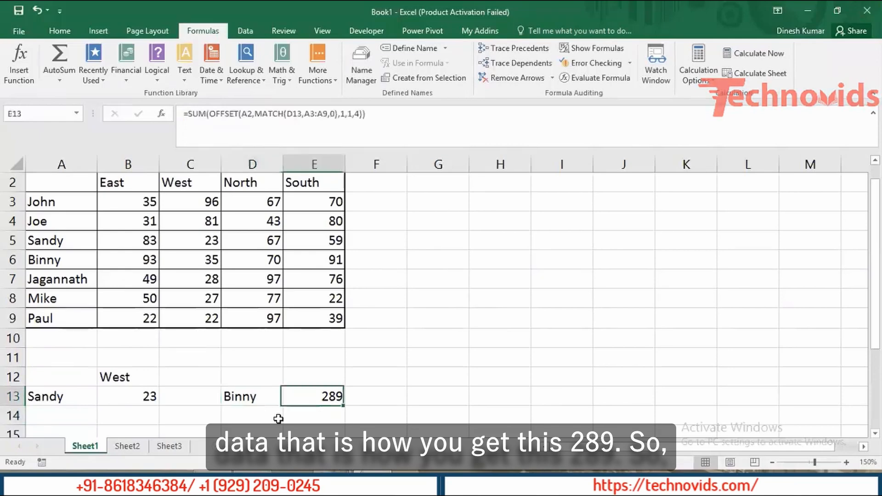
Step: Inspect the MATCH expression supplying the rows argument in E13's OFFSET, leaving the formula as is
double_click(292, 394)
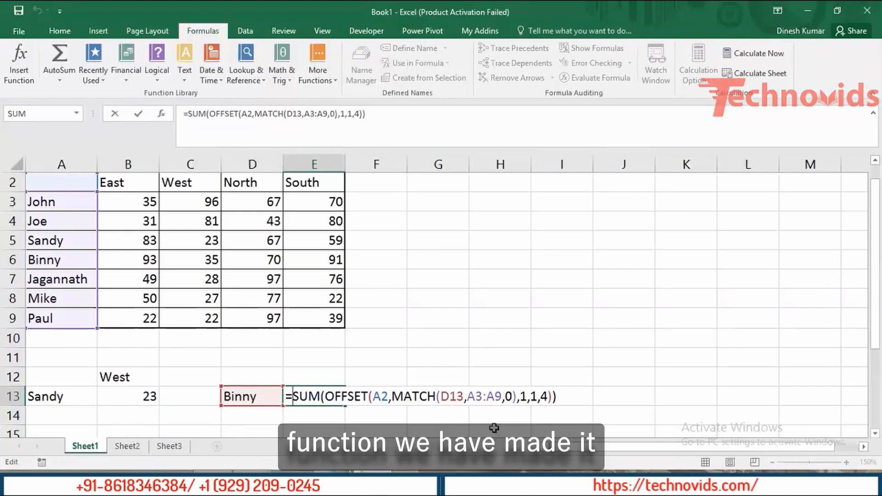
left_click(422, 397)
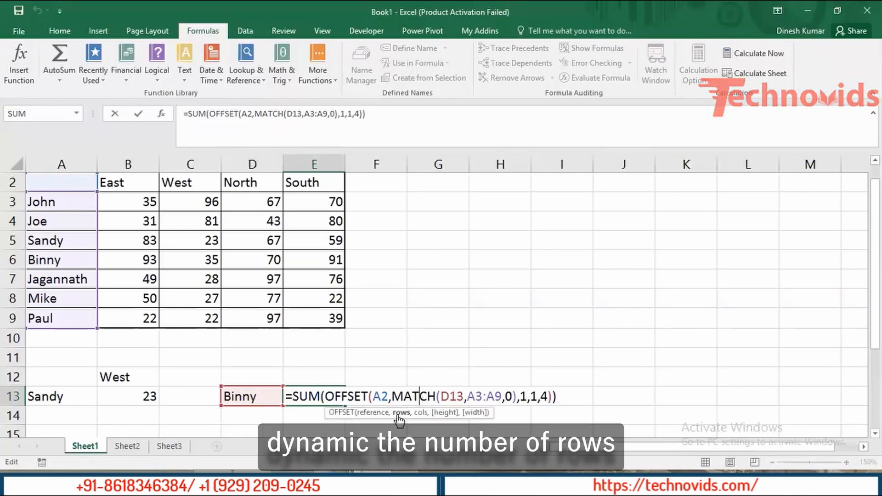
left_click(401, 413)
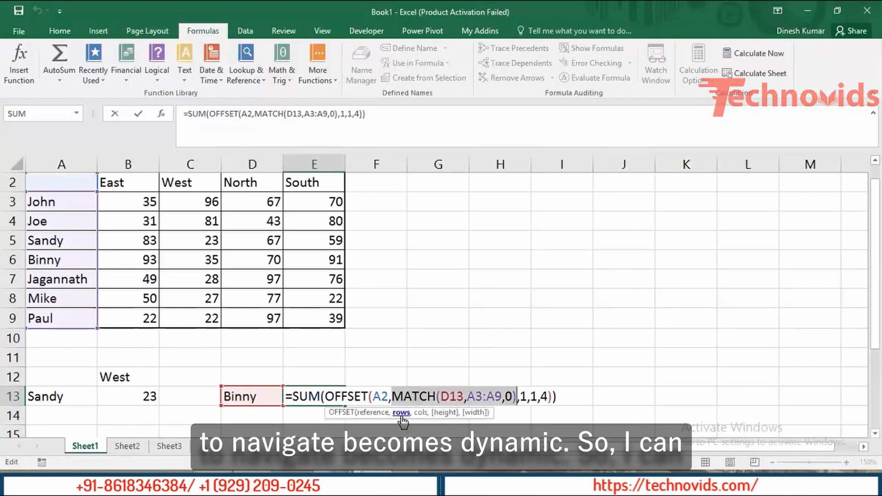
key("Escape")
Step: Replace the lookup value in D13 with the row 4 representative's name to test the total
key("Left")
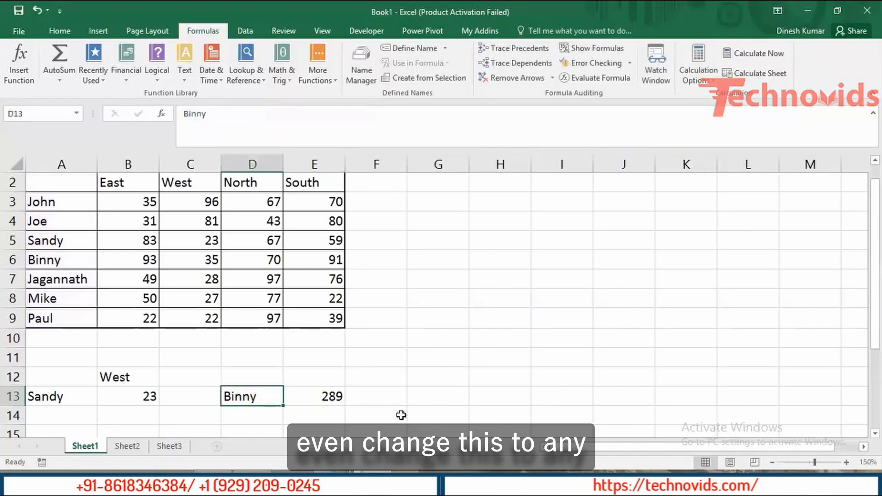
type("Joe")
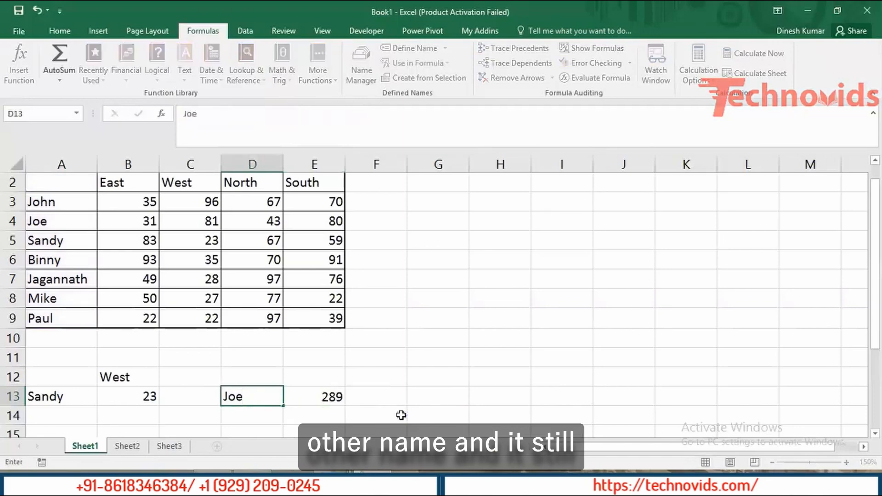
key("Tab")
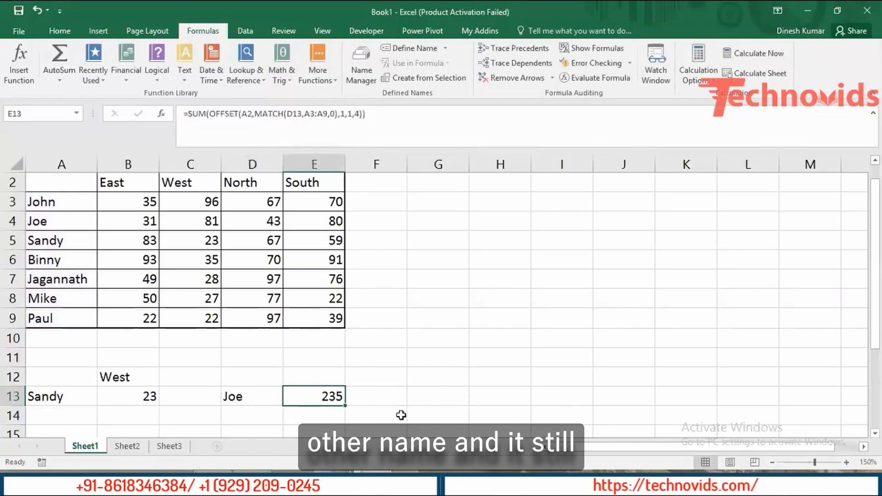
Step: Inspect the rows, cols, height and width arguments of E13's OFFSET one by one, leaving the formula as is
double_click(310, 396)
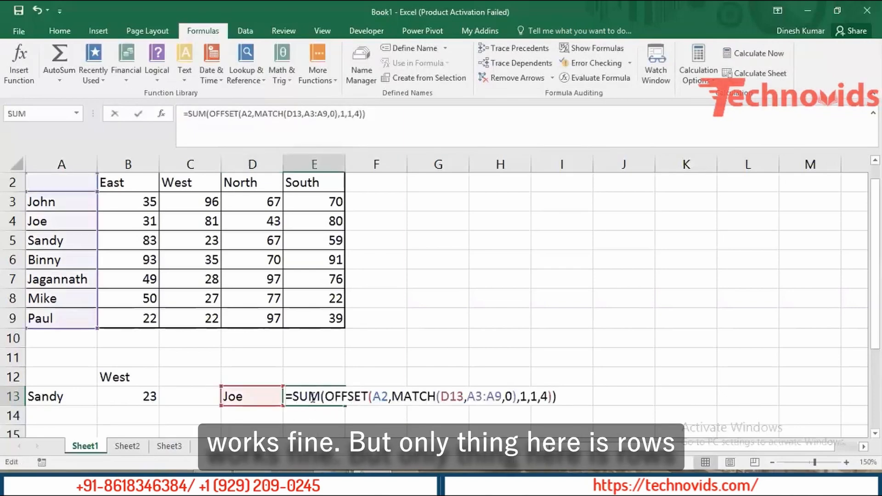
left_click(436, 398)
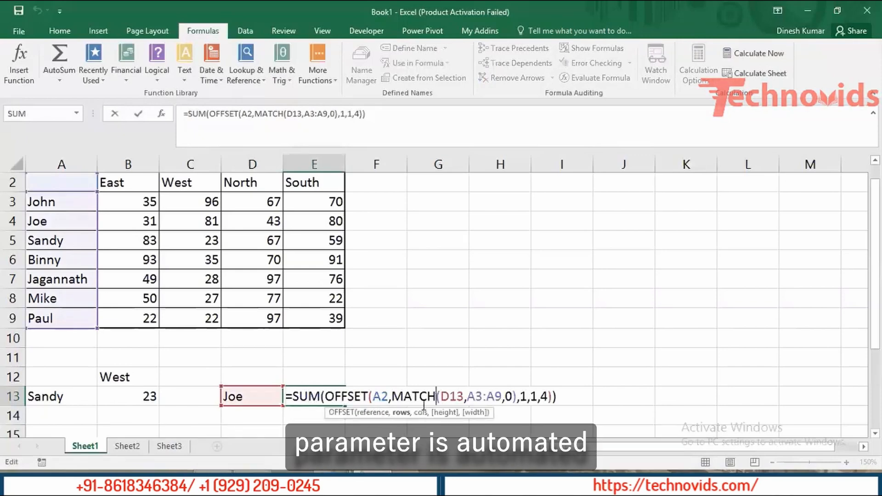
left_click(402, 415)
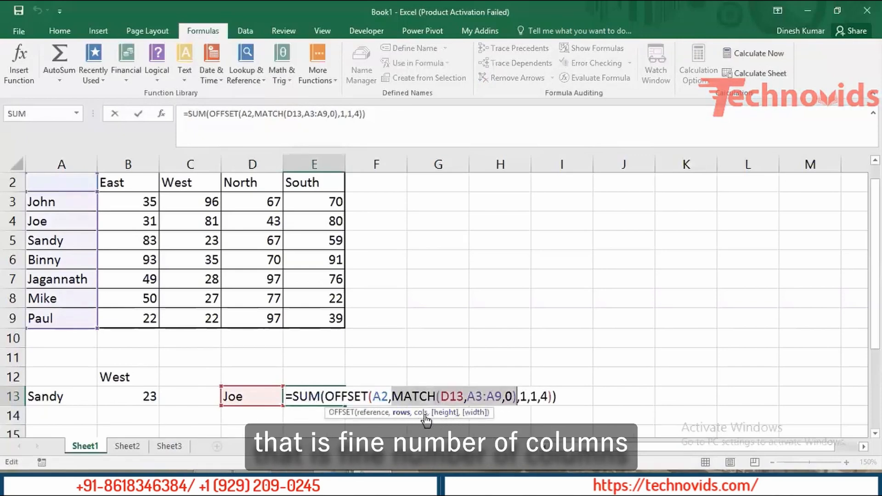
left_click(421, 413)
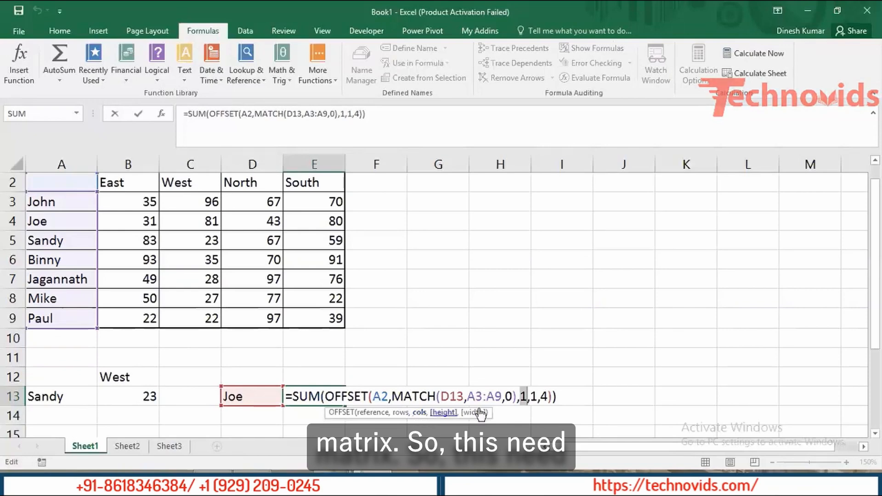
left_click(443, 413)
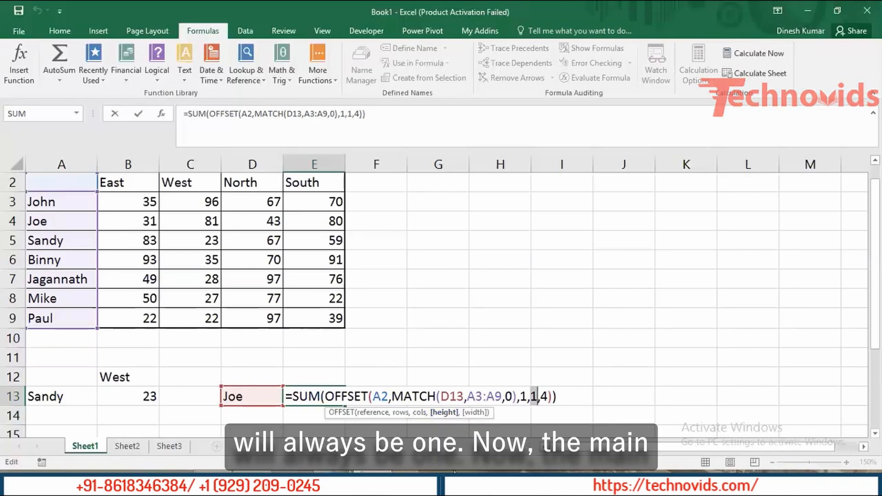
left_click(479, 414)
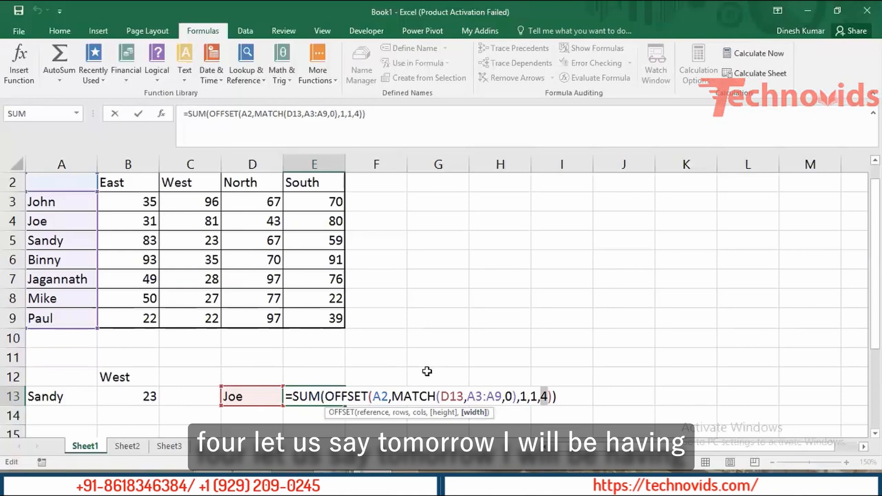
key("Return")
Step: Fill the South column's cells E2:E9 right into column F to add another region to the table
key("Up")
key("Up")
key("Up")
key("Up")
key("Up")
key("ctrl+Up")
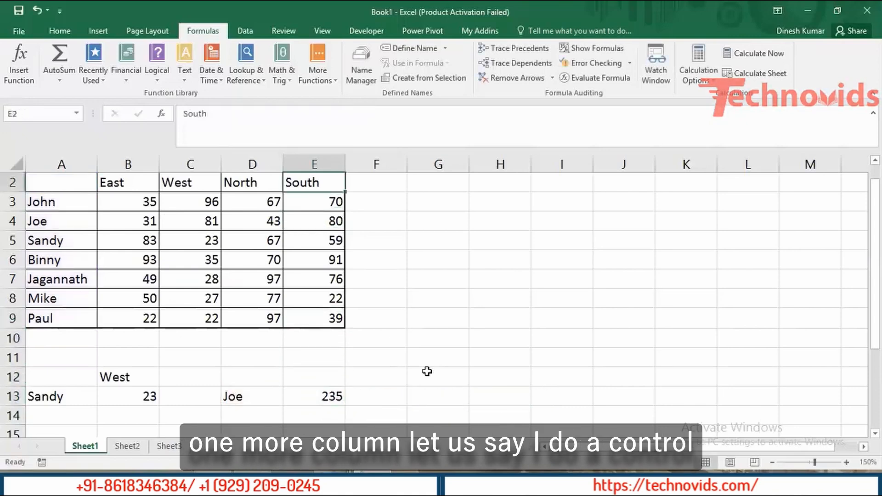
key("ctrl+shift+Down")
key("shift+Right")
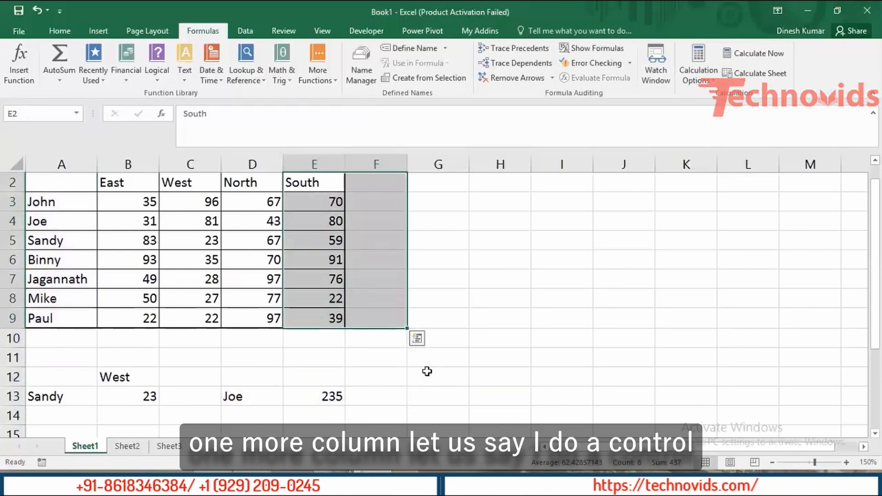
key("ctrl+r")
Step: Replace the copied heading in F2 with NorthEast
key("Right")
type("Nor")
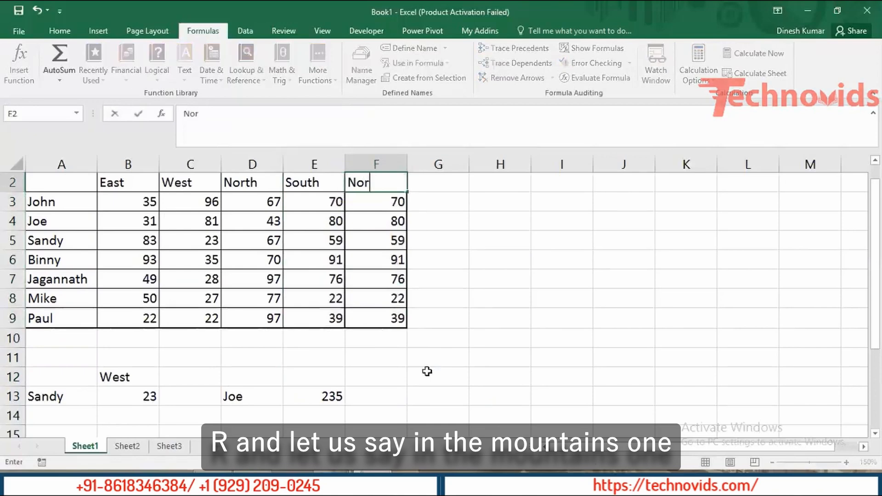
type("thEas")
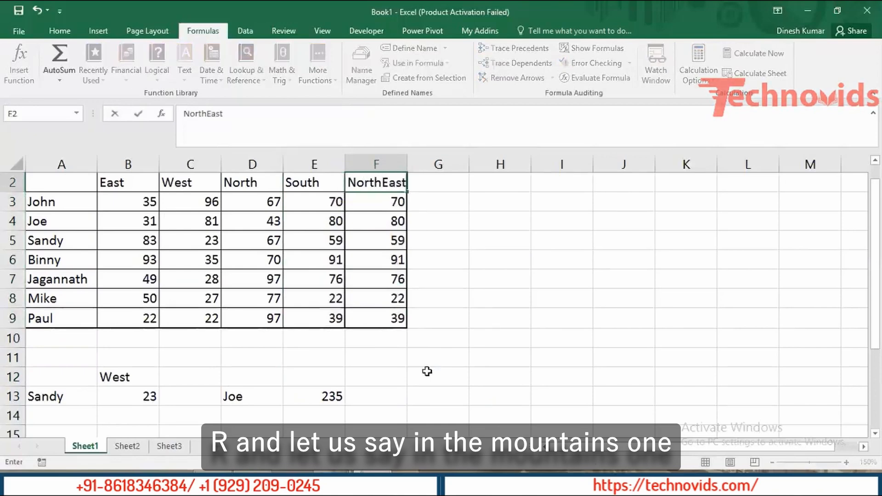
type("t")
key("Return")
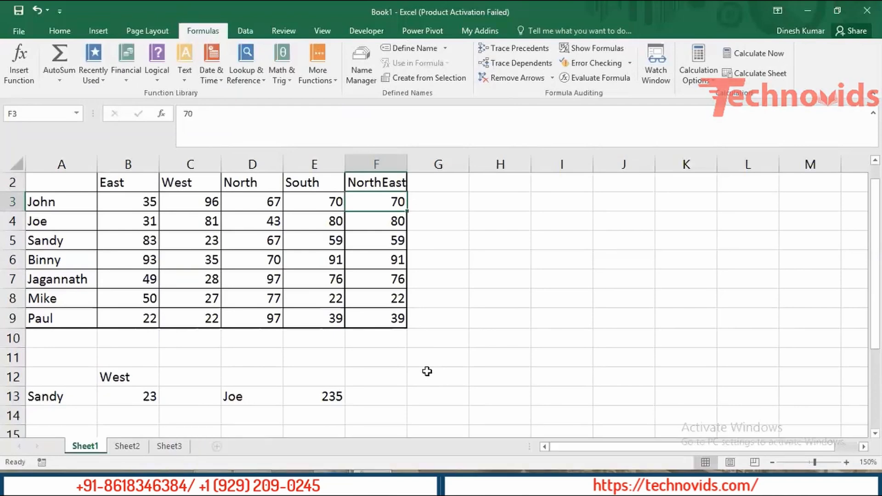
Step: Enter new NorthEast sales figures: 74 in F3, 87 in F5 and 87 in F8
type("74")
key("Return")
key("Return")
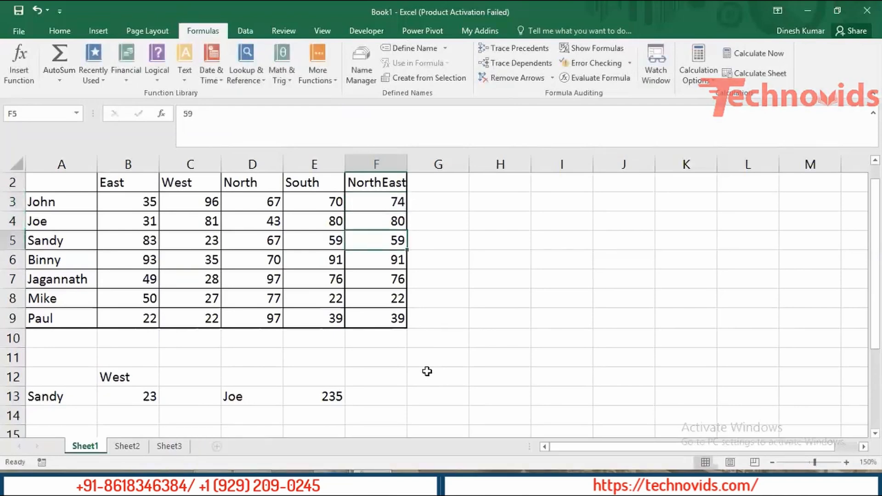
type("87")
key("Return")
key("Return")
key("Return")
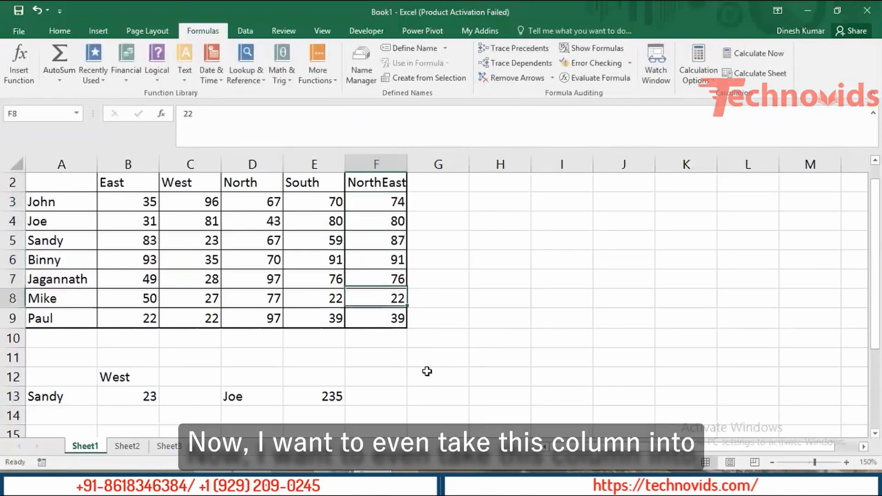
type("87")
key("Return")
key("Return")
key("Return")
key("Return")
key("Return")
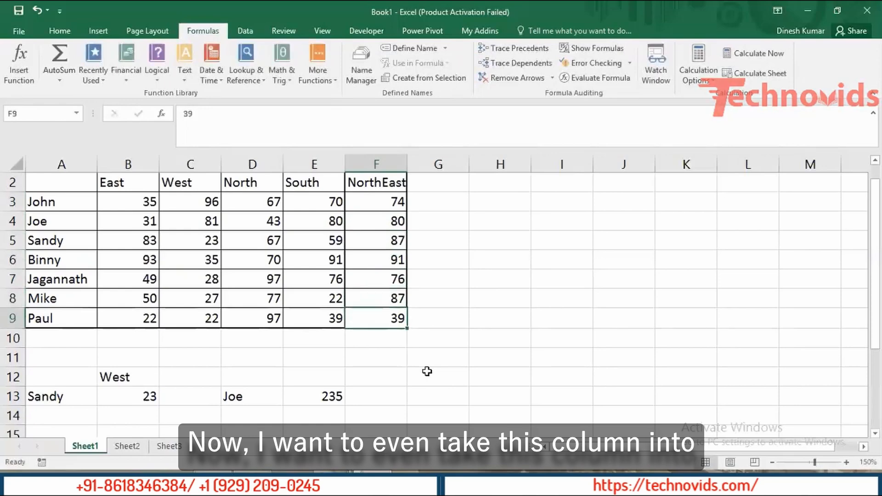
key("Left")
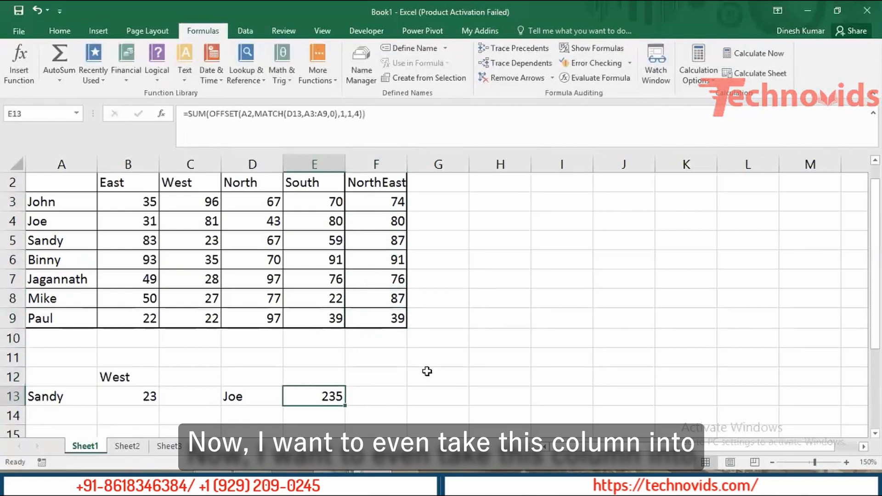
key("Right")
key("Right")
key("Left")
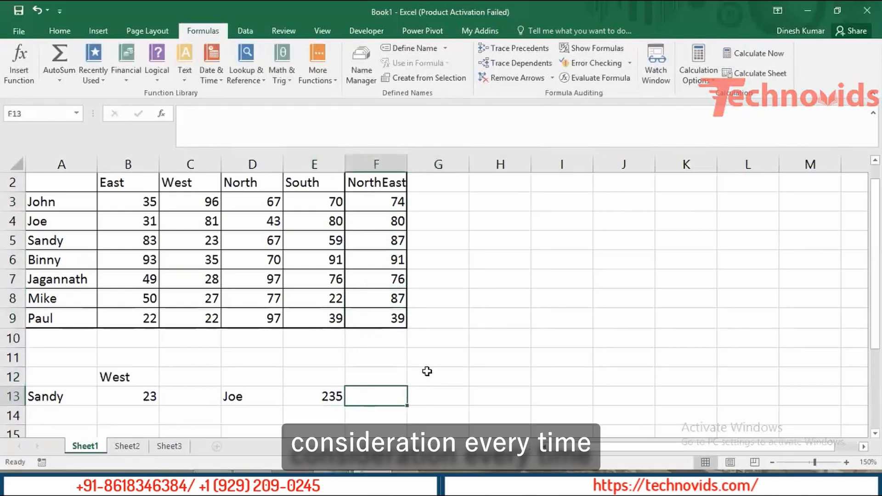
key("Up")
key("Up")
key("Up")
key("Up")
key("ctrl+Left")
key("ctrl+shift+Right")
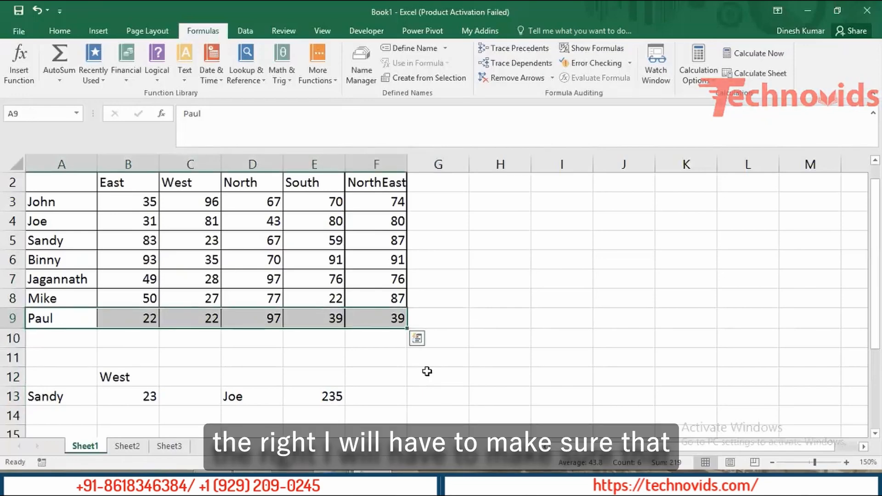
Step: Widen column F slightly so the NorthEast heading fits comfortably
key("Up")
key("Up")
key("ctrl+Right")
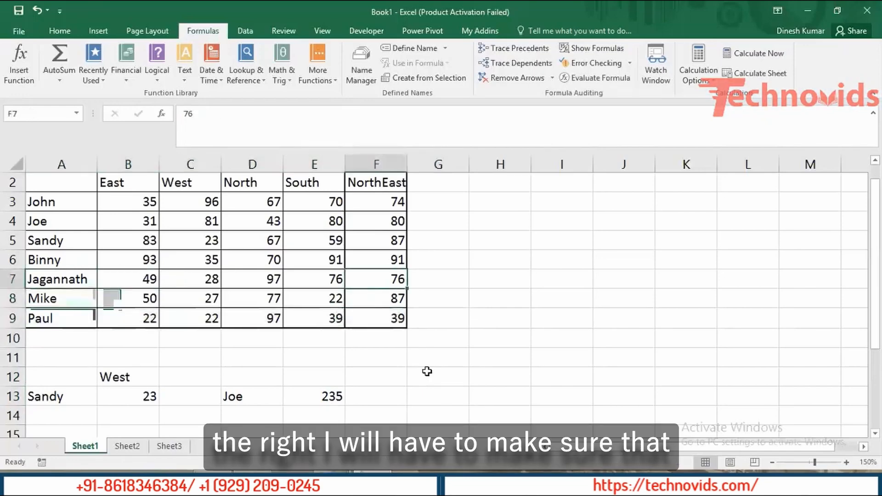
key("ctrl+Up")
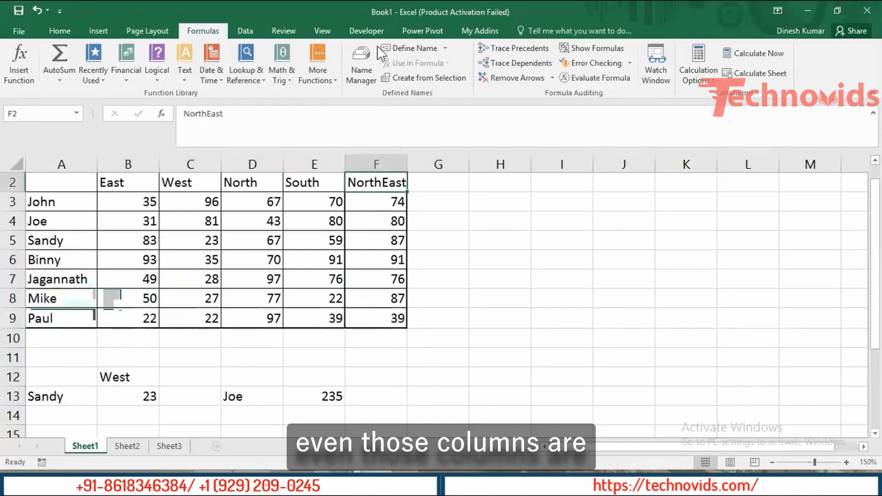
left_click_drag(407, 165, 417, 165)
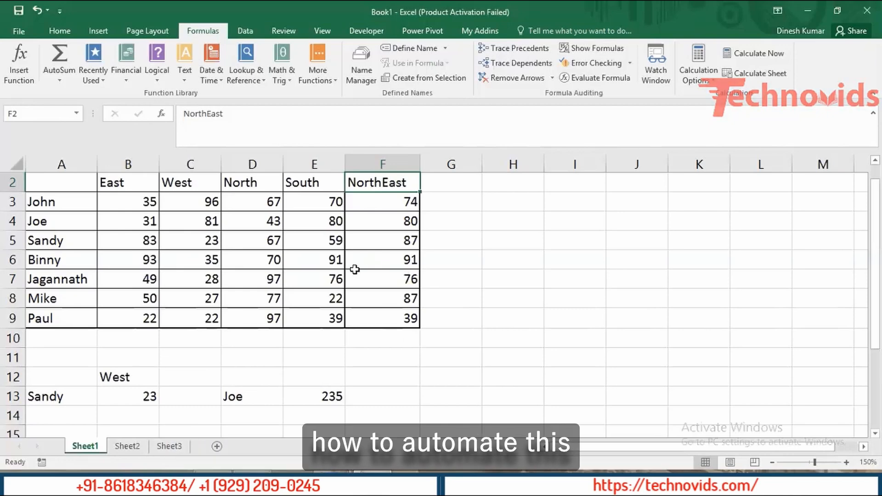
Step: Set the width argument of E13's OFFSET to COUNT(4:4) so the total adapts to the number of region columns
double_click(316, 396)
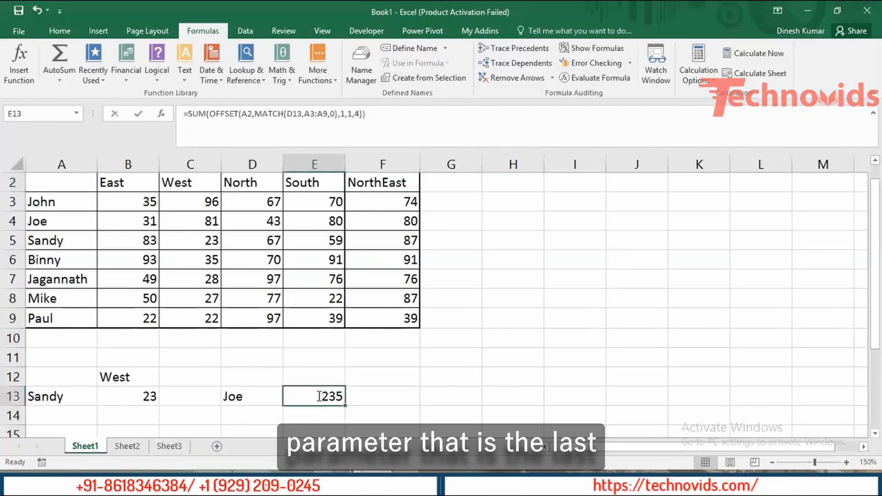
left_click(547, 395)
double_click(545, 396)
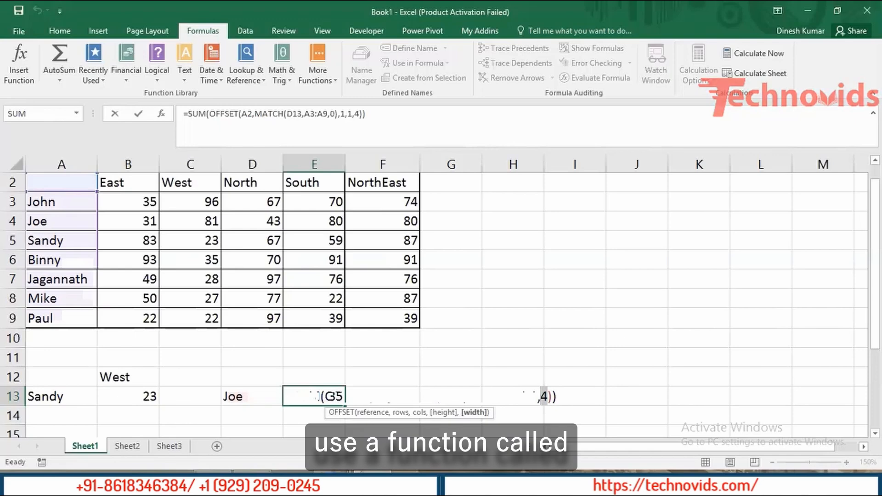
type("coun")
key("Tab")
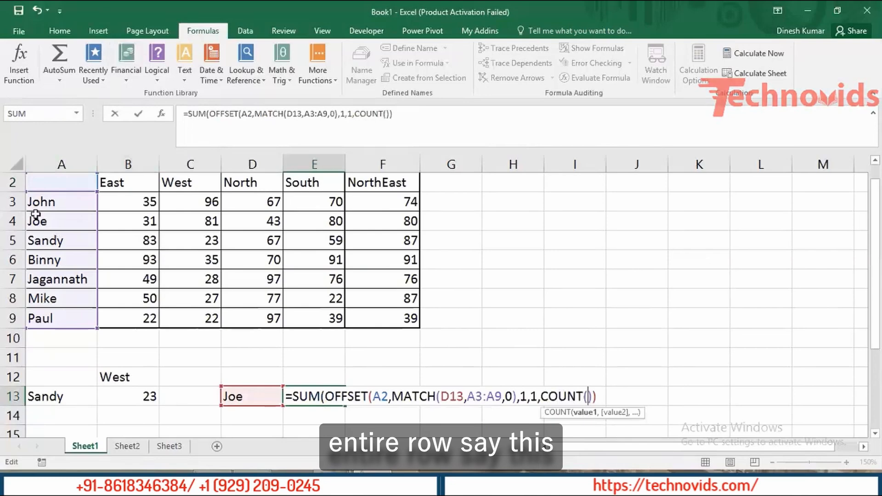
left_click(11, 220)
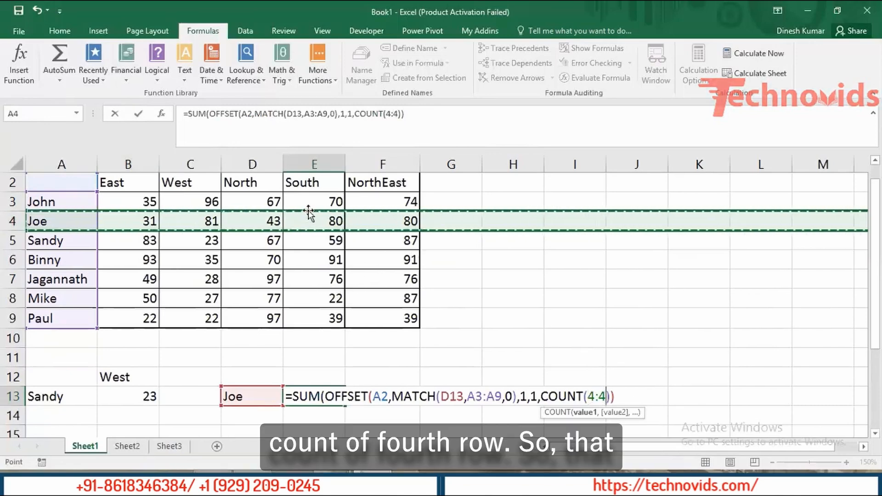
type(")")
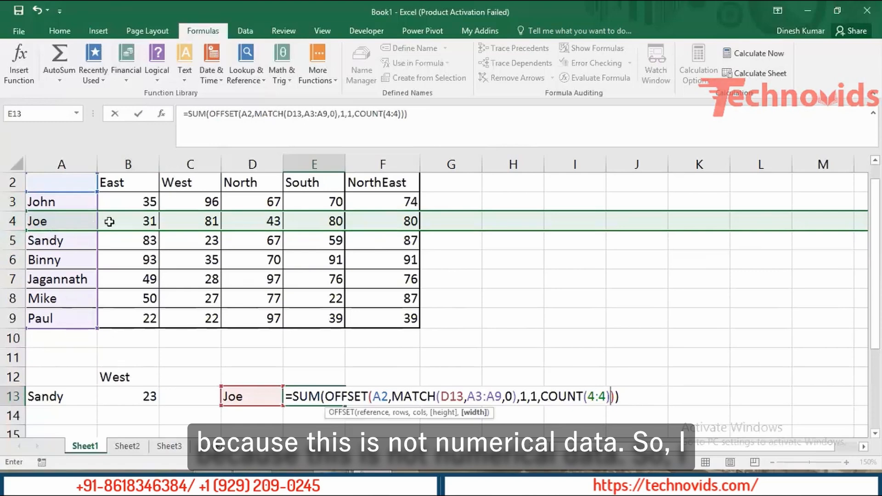
key("Return")
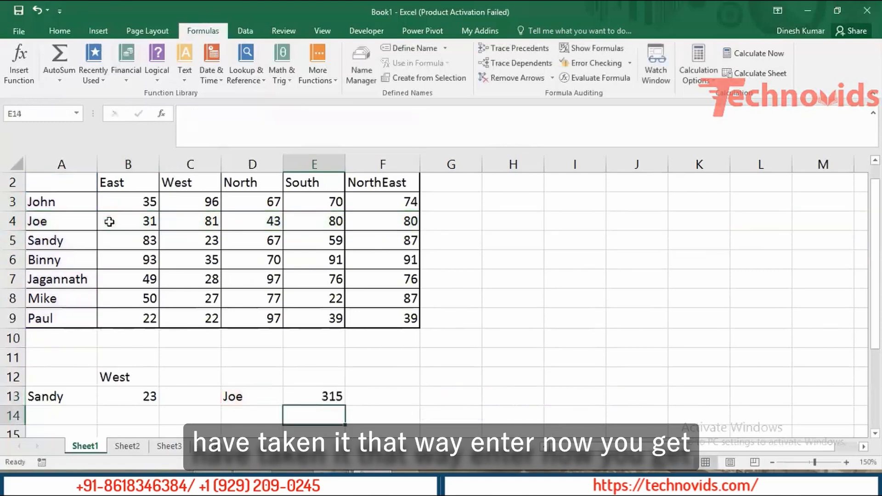
Step: Clear the NorthEast values in F5 and F4 and check how the total in E13 responds
key("Up")
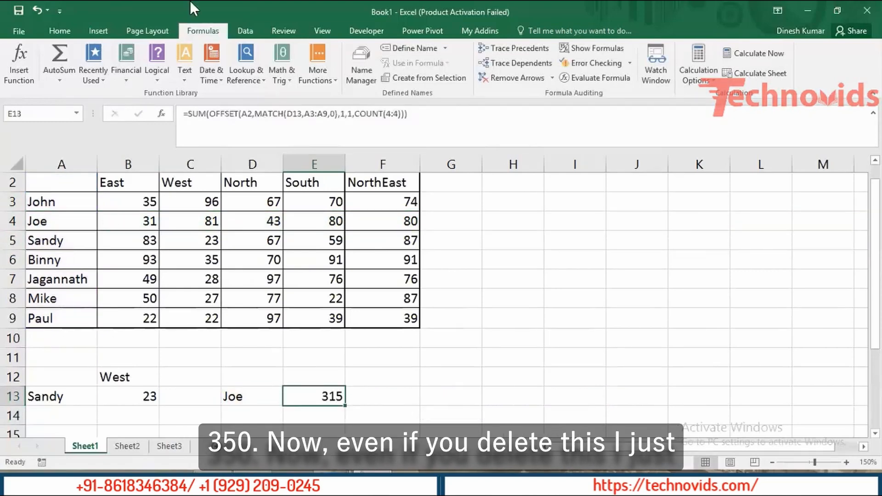
left_click(389, 237)
key("Delete")
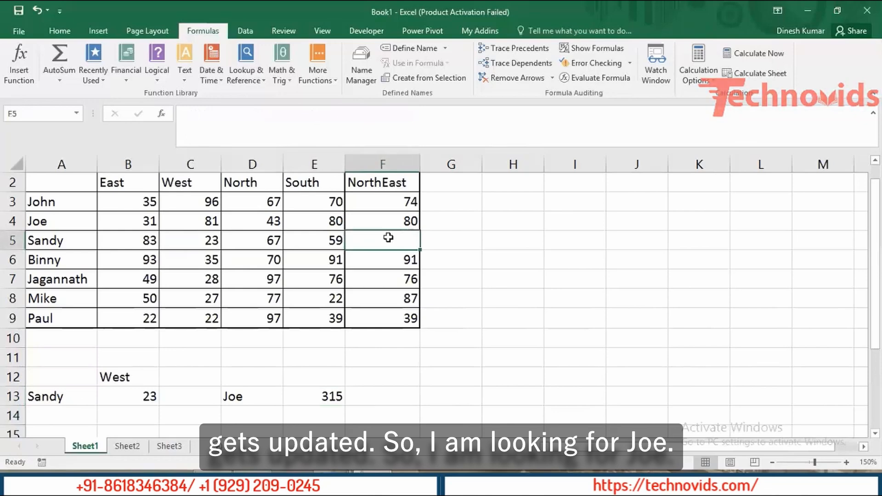
left_click(311, 394)
double_click(310, 394)
key("Escape")
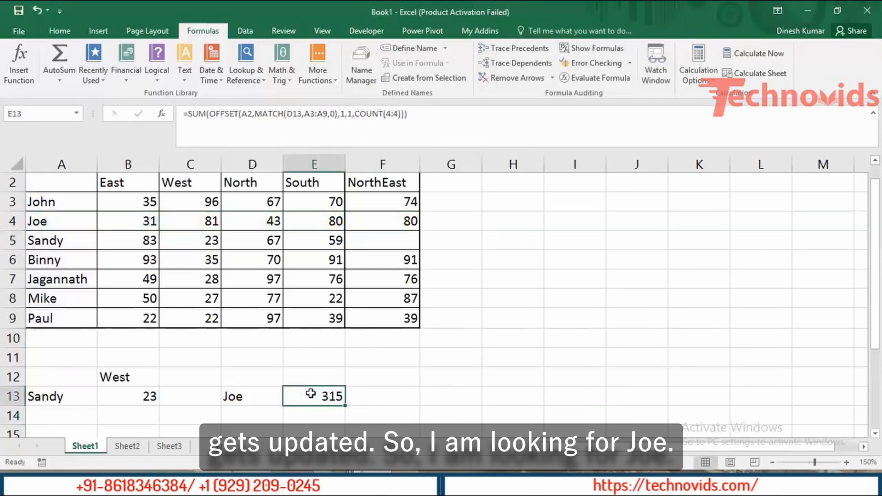
left_click(372, 243)
key("Up")
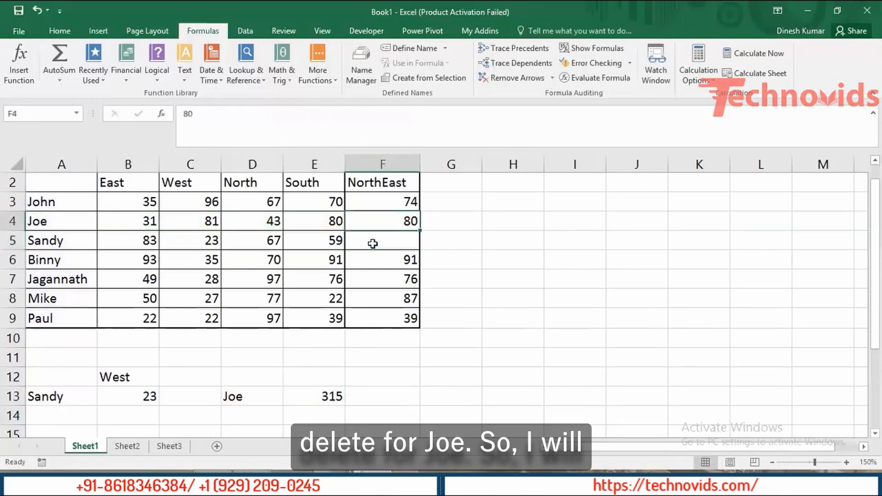
key("Delete")
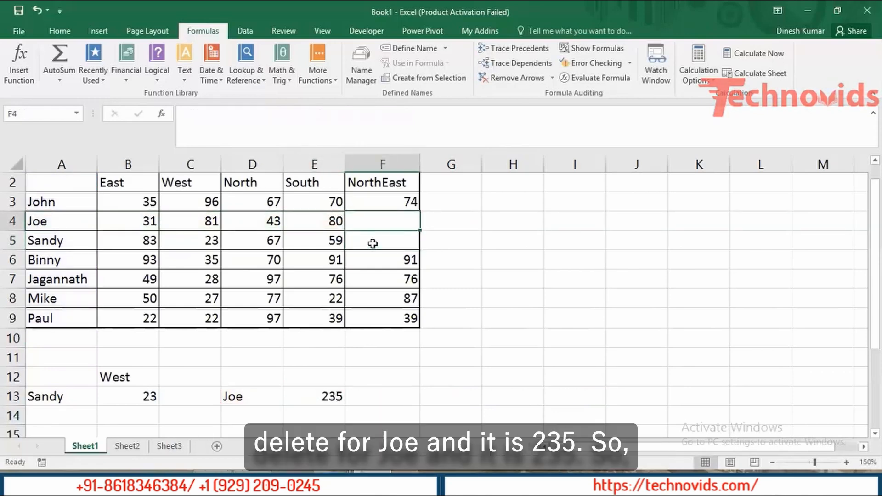
Step: Enter 45 in F5 and 12 in F4 as the NorthEast sales
left_click(373, 243)
type("45")
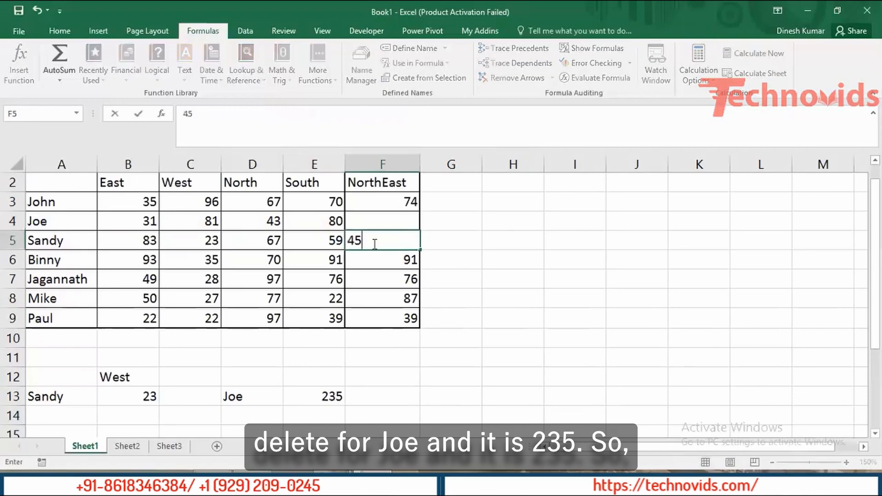
key("Return")
key("Up")
key("Up")
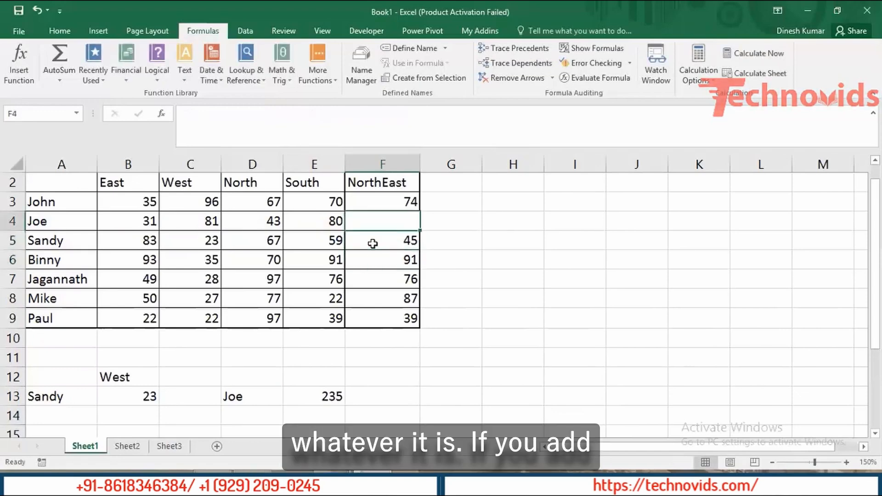
type("12")
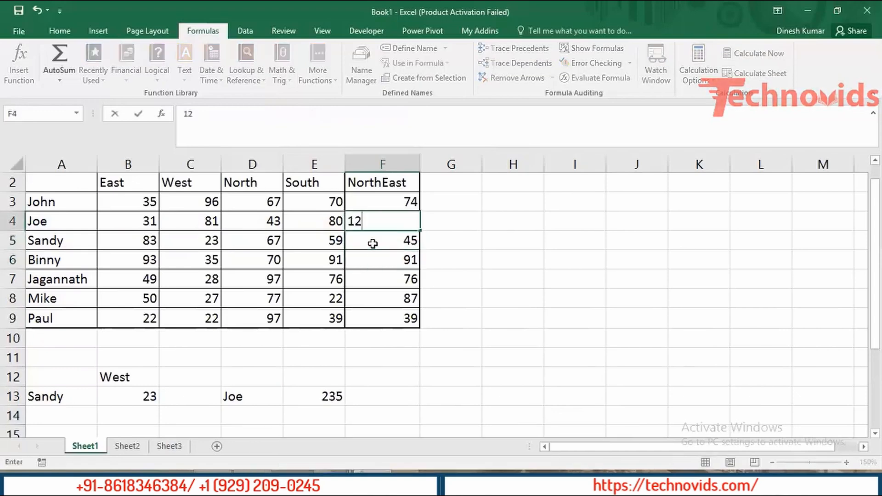
key("Return")
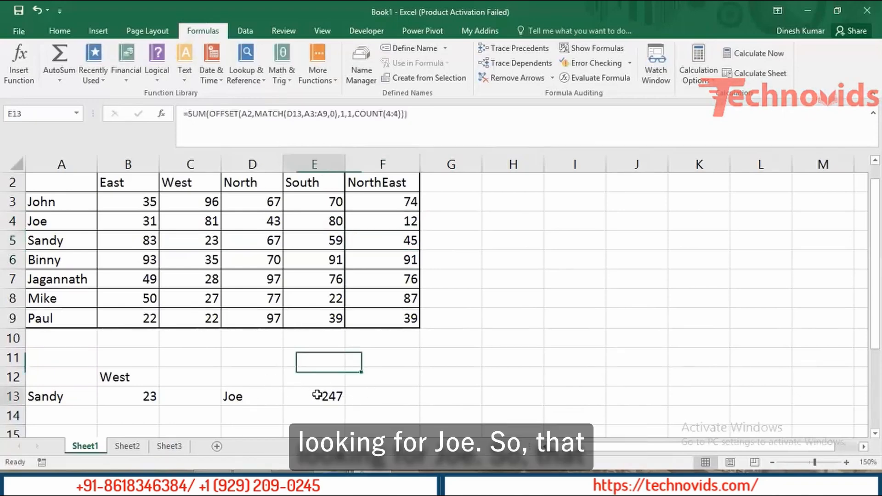
Step: Review E13's SUM formula around the full OFFSET expression, leaving it as is
double_click(316, 393)
left_click(319, 396)
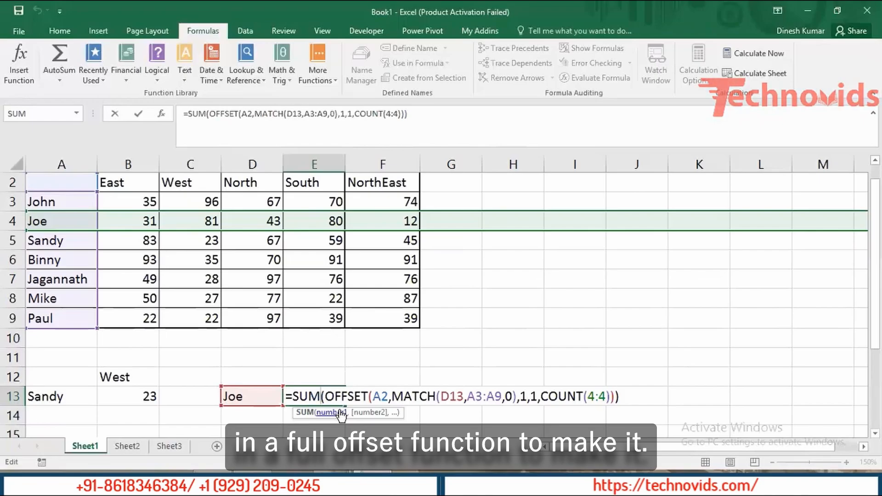
key("Return")
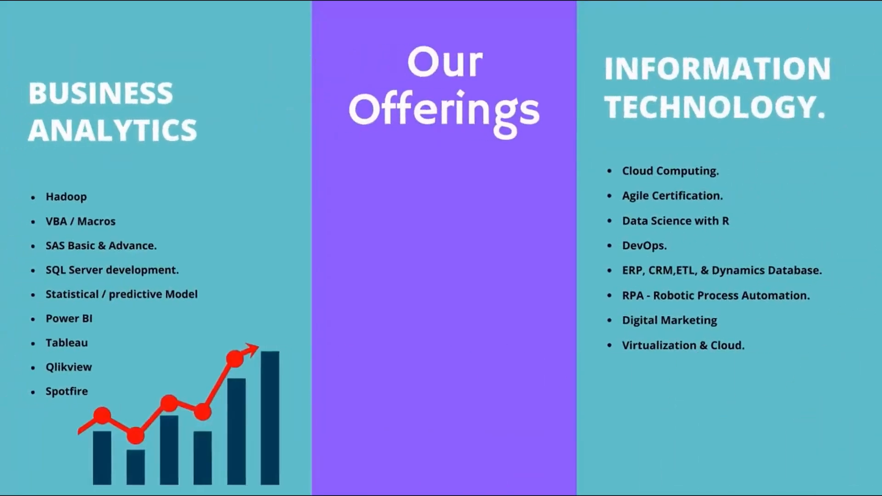